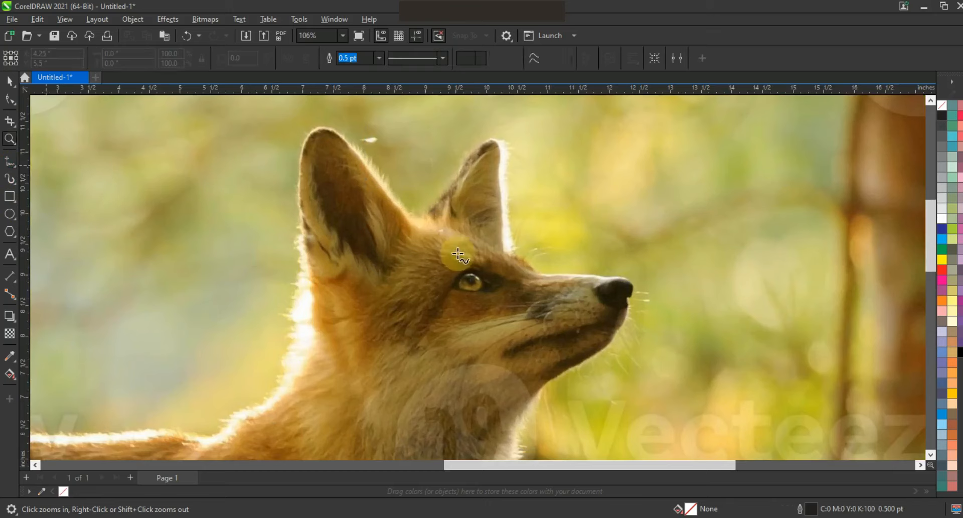
- Draw a 3 pt freehand line with straight segments from the fox's nose over the far ear to the gap between the ears
click(379, 58)
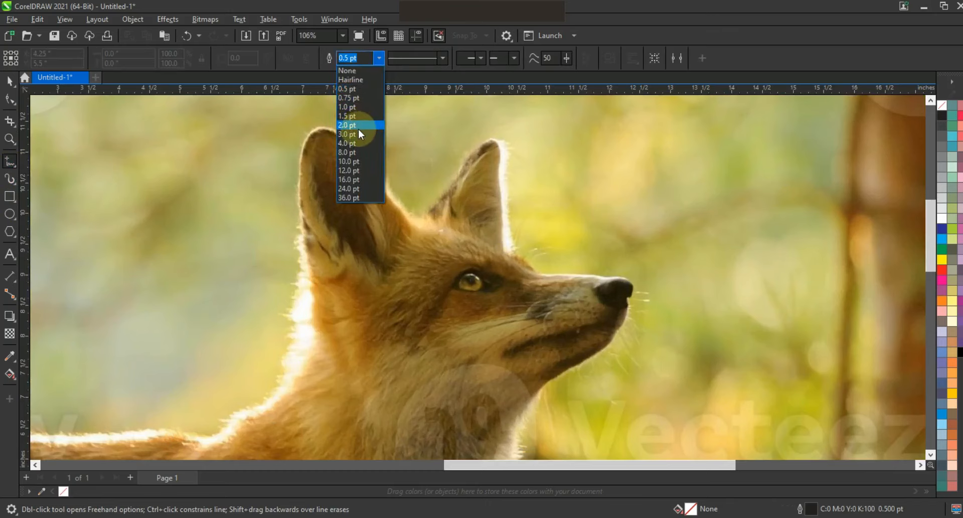
click(357, 133)
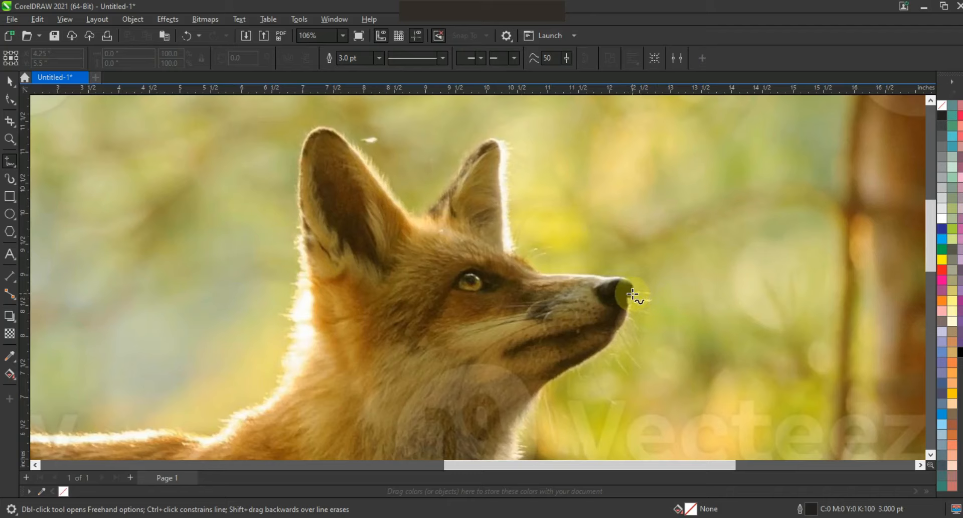
drag(599, 276, 631, 292)
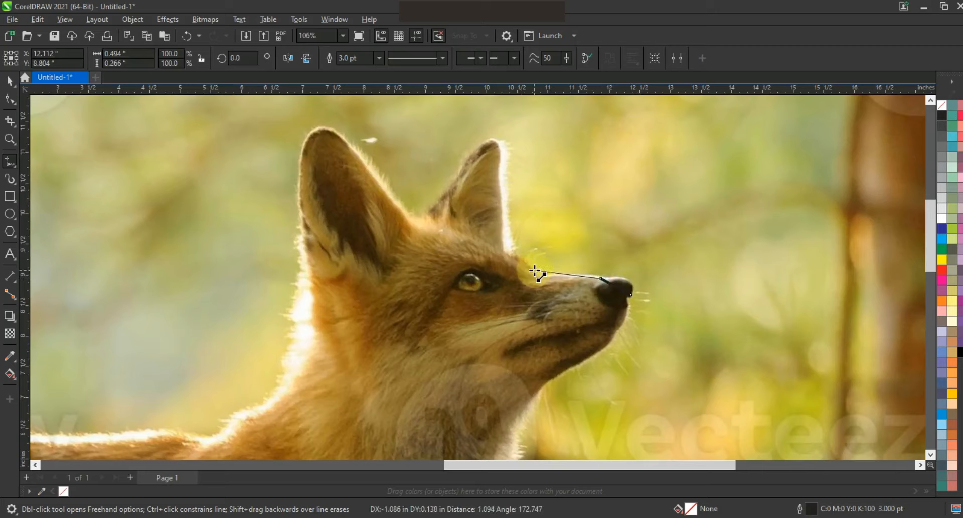
click(510, 258)
click(504, 137)
click(434, 219)
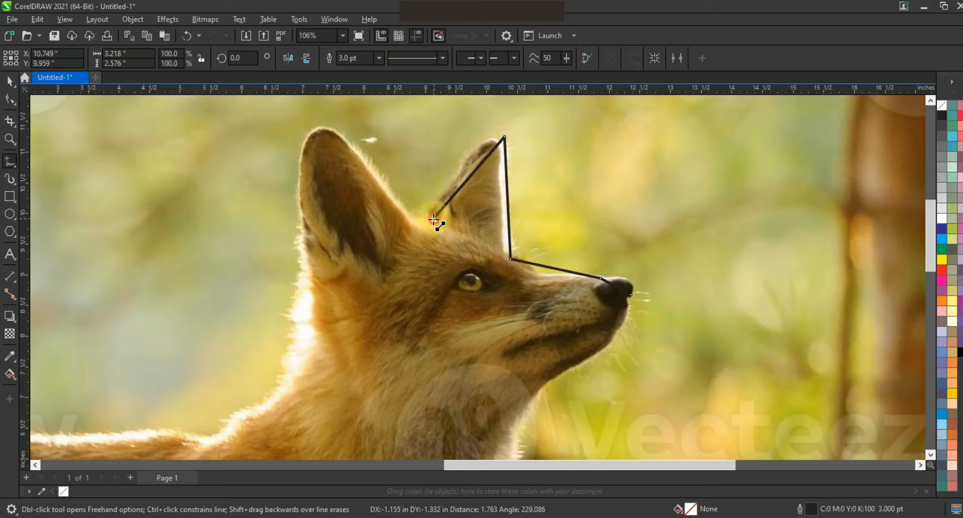
double_click(418, 222)
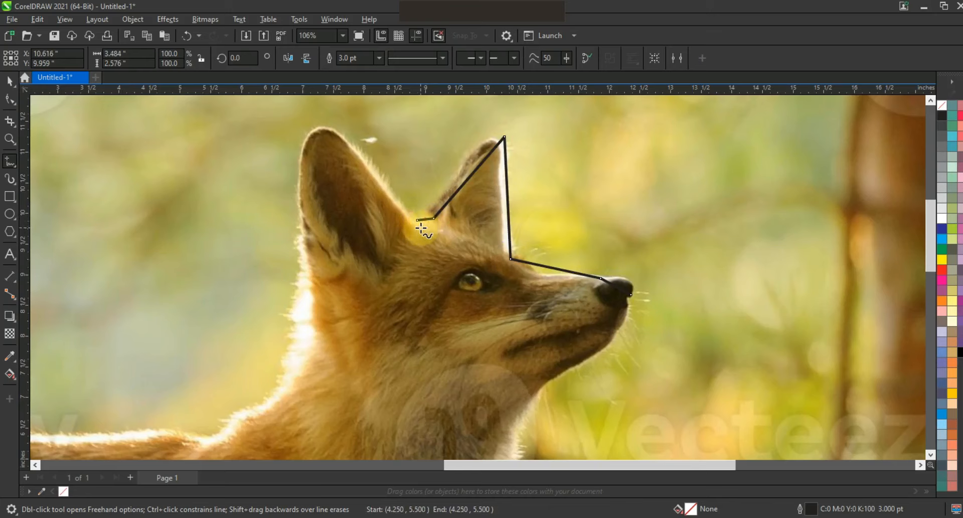
- Extend the line from the gap between the ears over the tip of the near ear and down to its base
key(space)
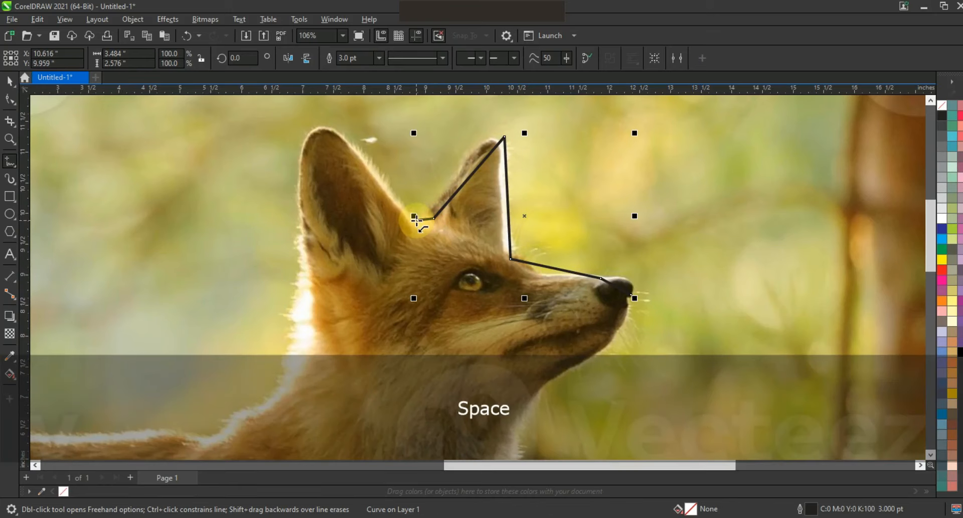
click(415, 219)
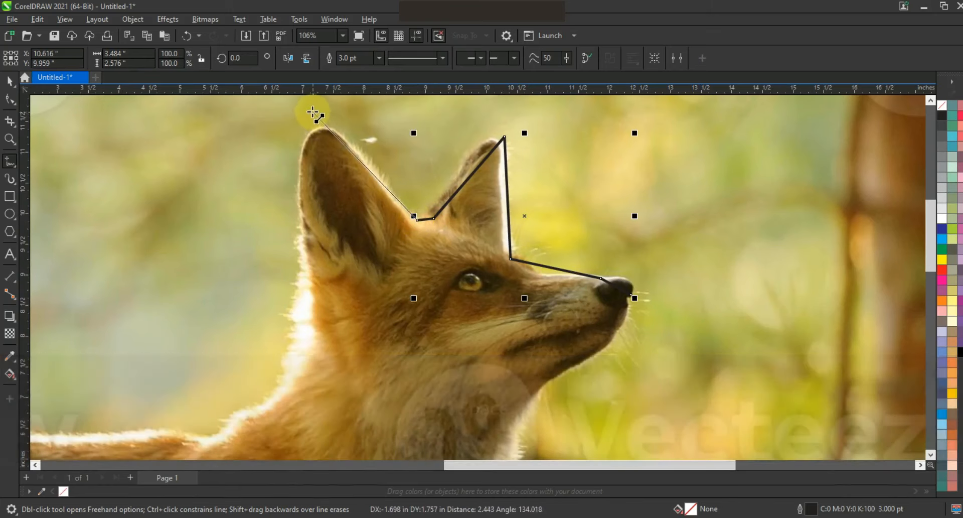
click(308, 107)
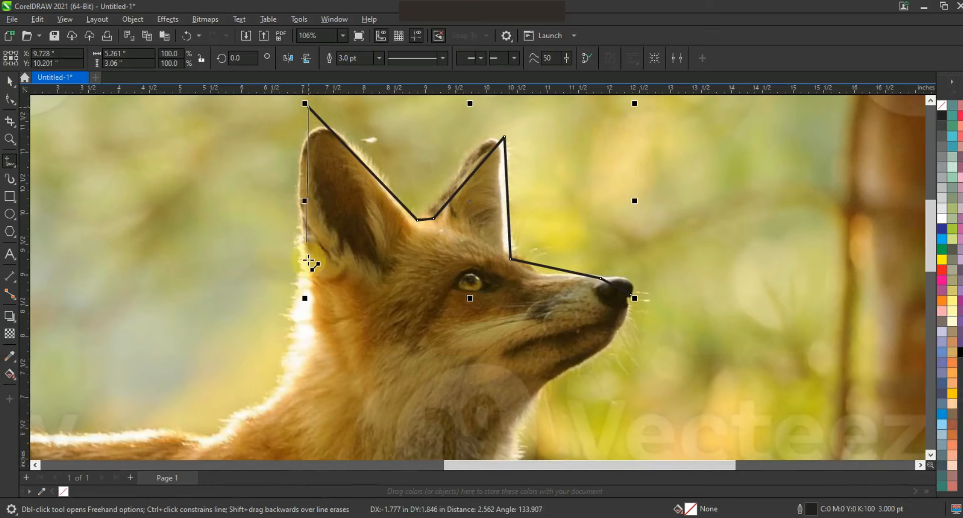
click(316, 273)
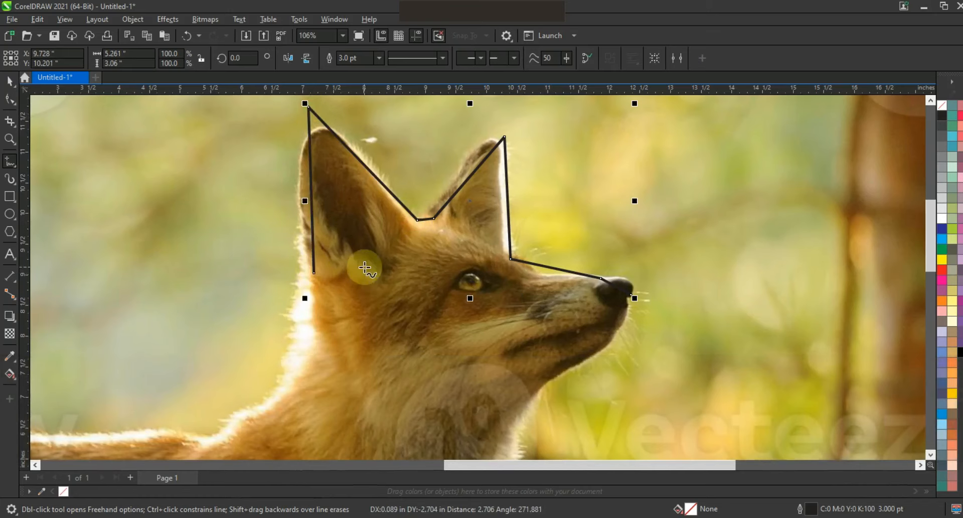
- Apply a uniform transparency to the fox photo to fade it behind the traced line
key(F3)
key(F3)
click(9, 333)
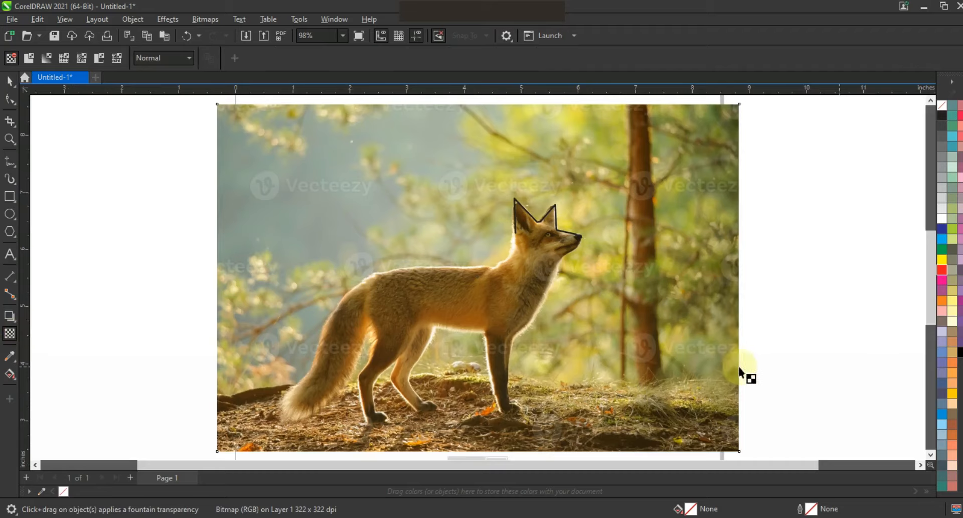
key(F3)
click(509, 416)
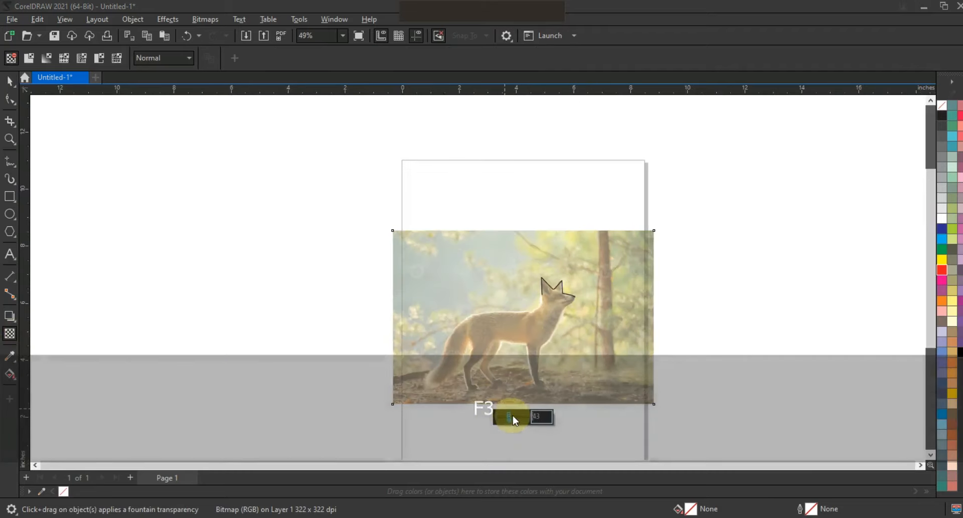
- Continue the traced line from the base of the near ear down the back of the neck with a straight segment
click(9, 138)
drag(491, 260, 620, 367)
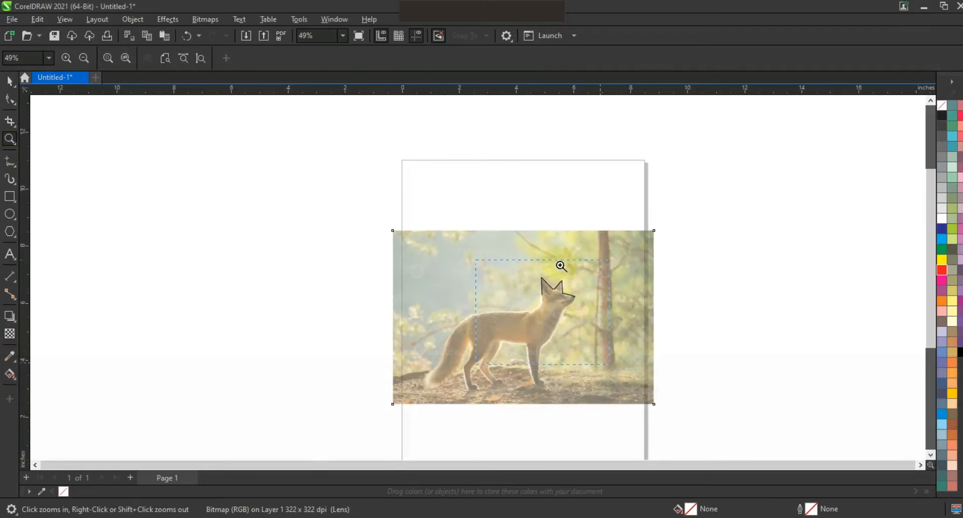
drag(315, 148, 615, 354)
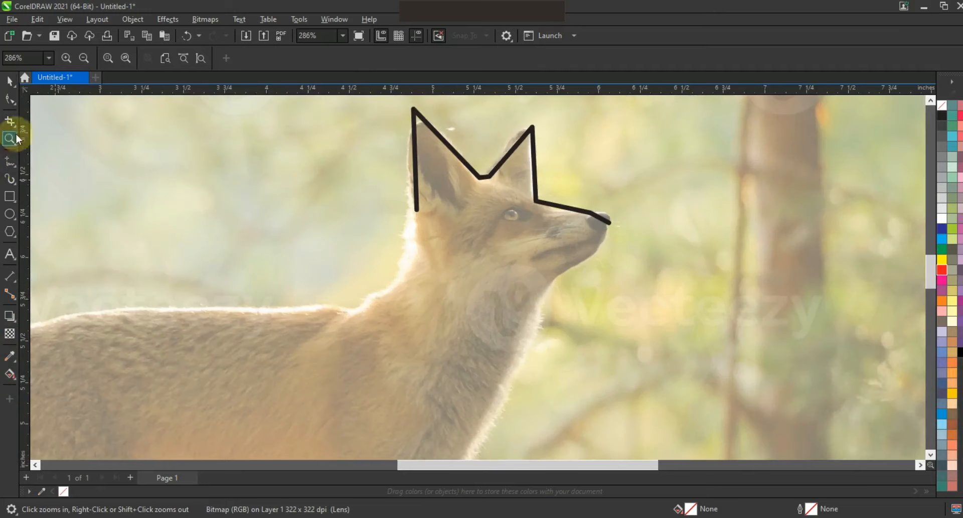
click(9, 80)
click(416, 198)
click(416, 198)
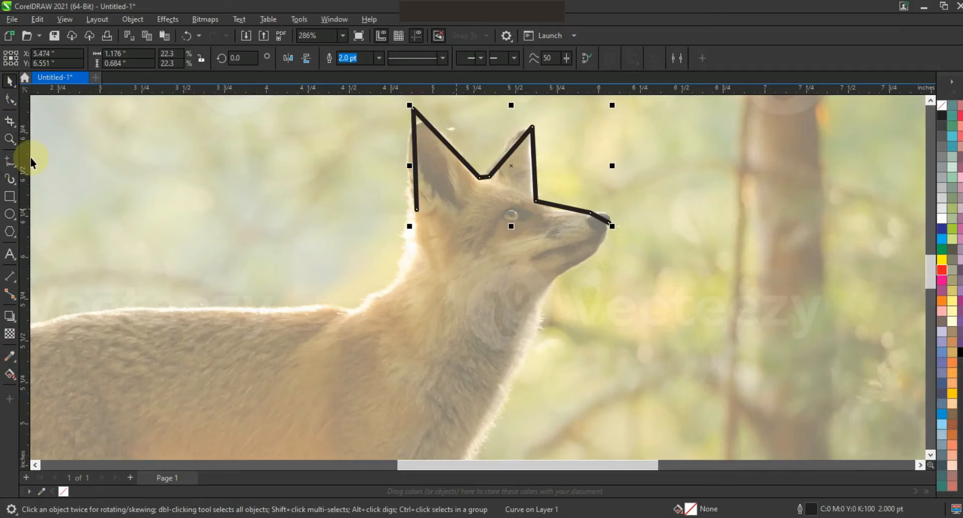
click(10, 161)
key(space)
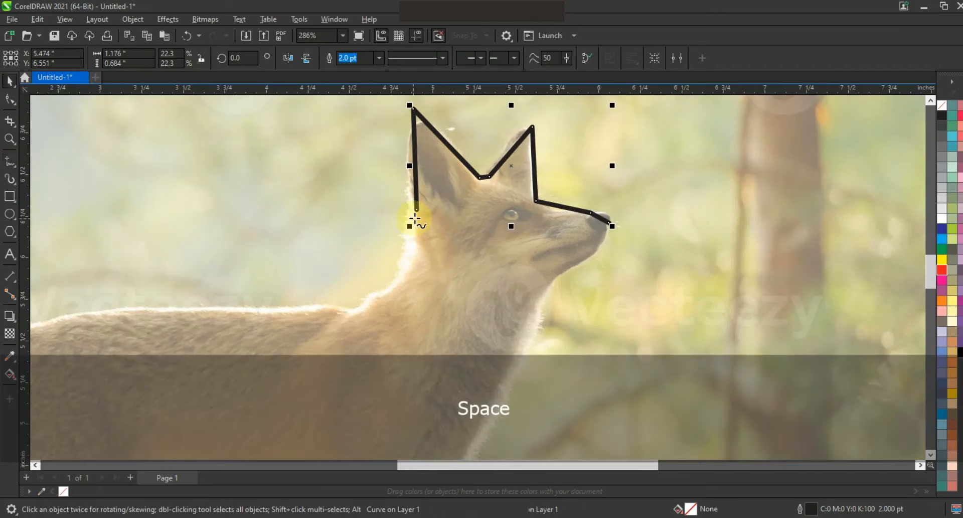
click(417, 209)
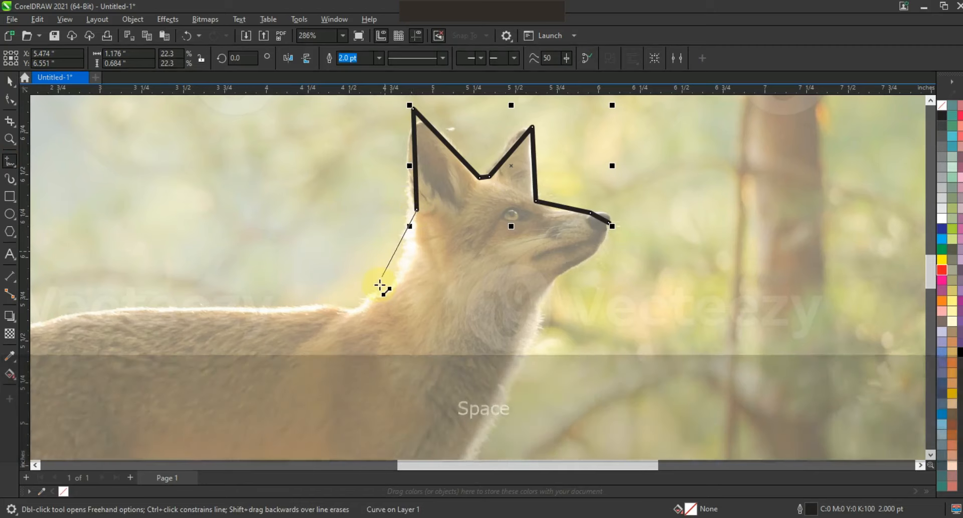
click(372, 293)
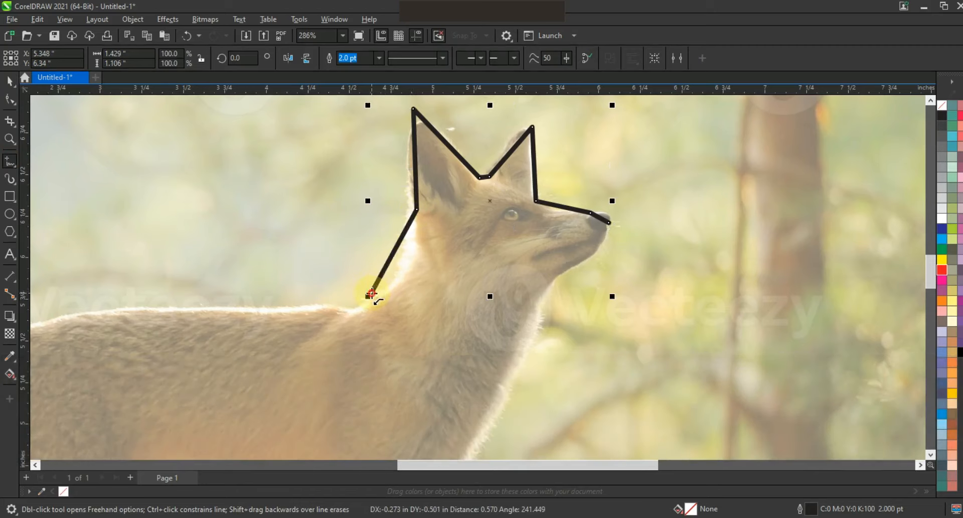
- Trace straight segments from the nose to the throat and a point below the chest, closing the outline at the back of the neck
key(space)
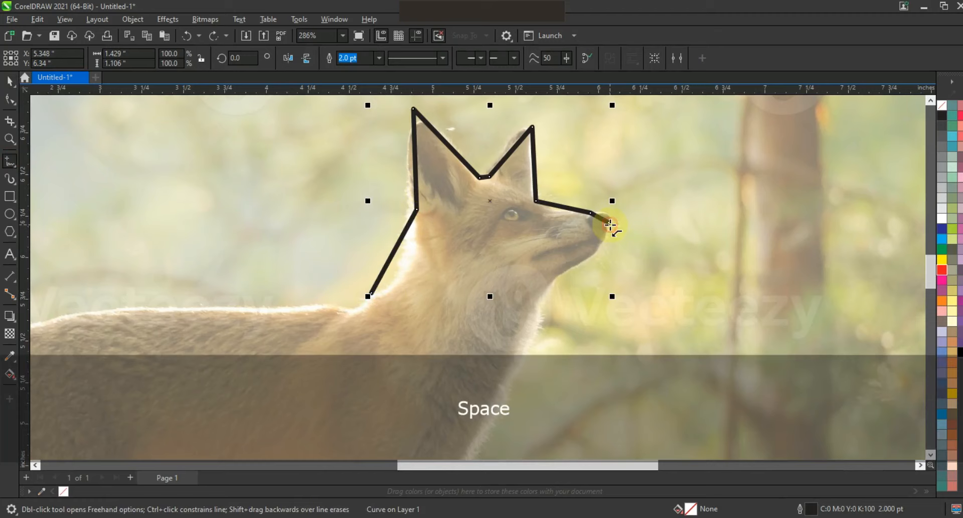
click(609, 224)
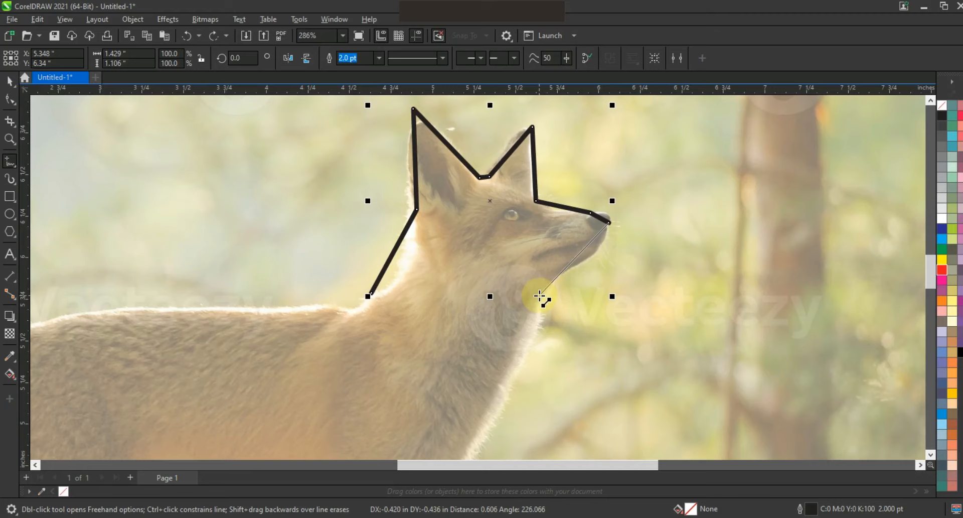
click(538, 295)
key(F3)
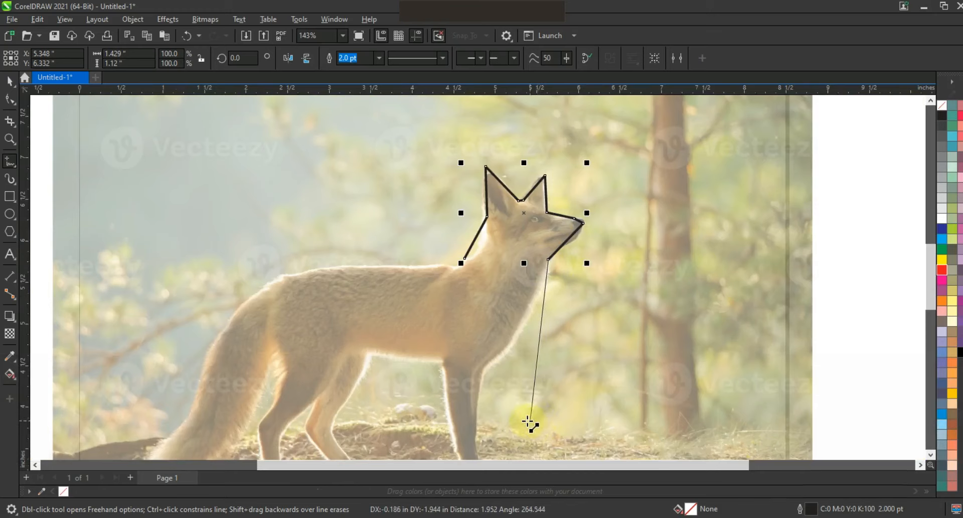
click(526, 420)
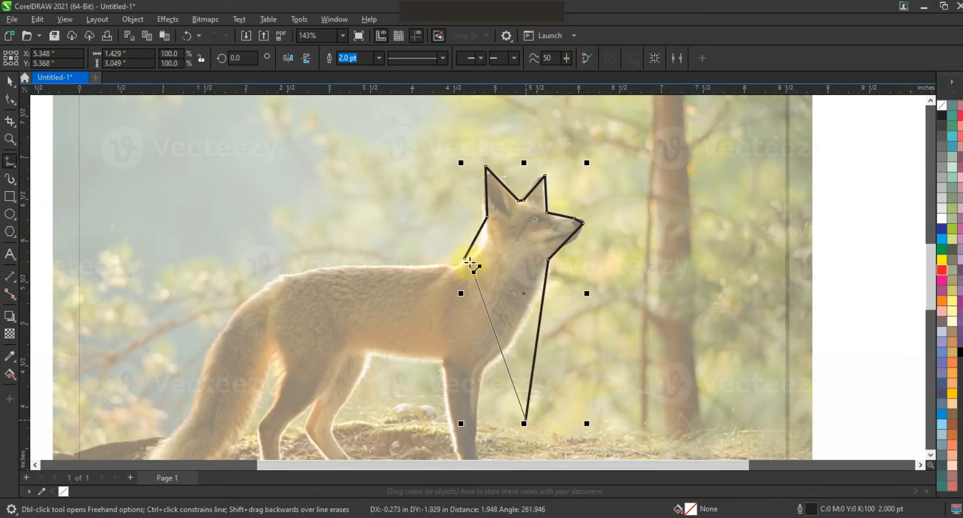
click(465, 259)
- Convert all segments of the outline to curves and bend both edges of the near ear to match the photo
click(9, 99)
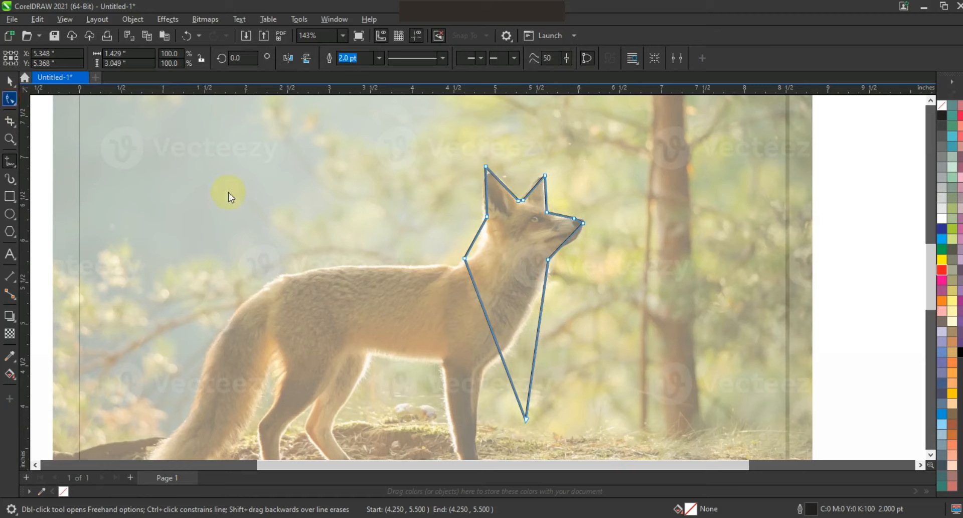
key(F10)
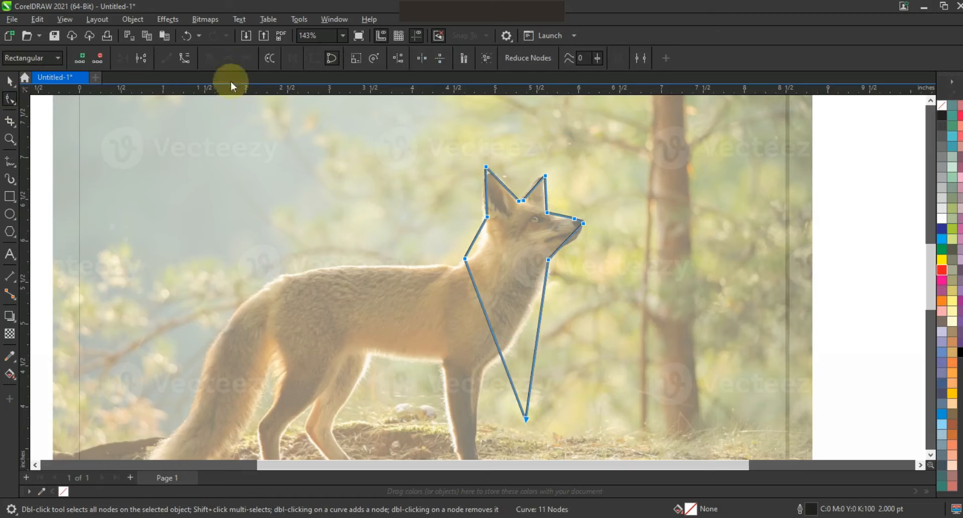
click(10, 139)
drag(461, 159, 577, 289)
click(9, 100)
drag(376, 257, 375, 258)
drag(347, 200, 318, 194)
drag(347, 162, 365, 155)
drag(420, 200, 414, 204)
drag(348, 238, 354, 235)
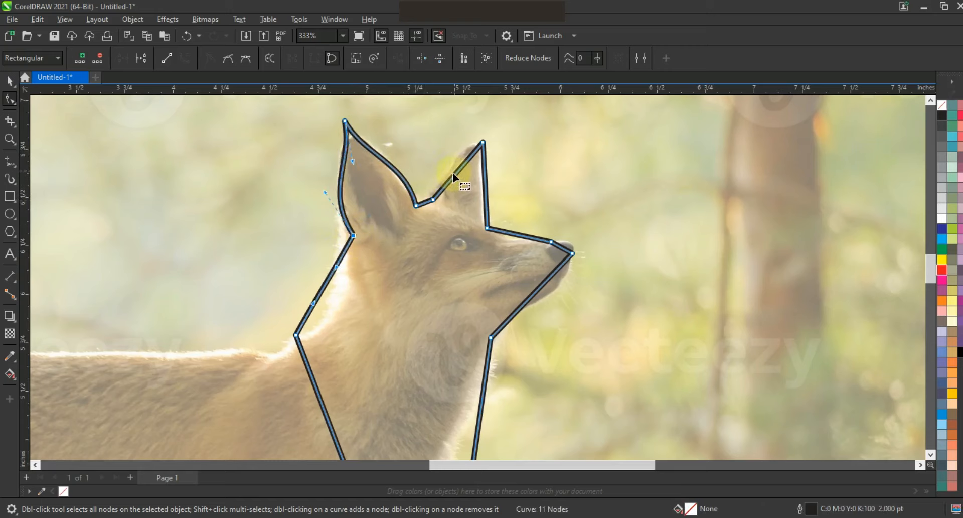
- Curve both edges of the far ear and the top of the muzzle through to the nose tip
drag(454, 172, 449, 165)
click(485, 191)
drag(485, 192, 478, 191)
click(513, 234)
drag(513, 235, 568, 245)
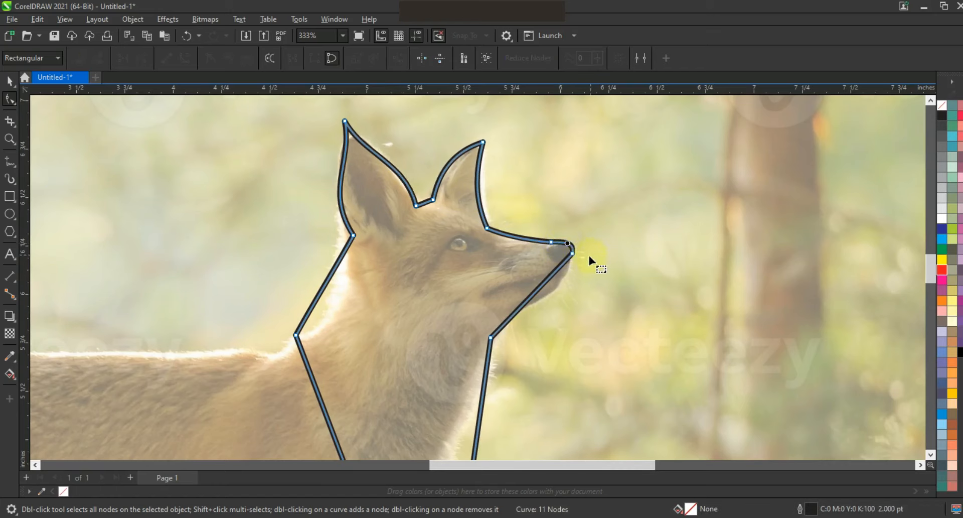
- Bend the jaw segment to follow the chin and refine the rounded curve around the nose tip
drag(547, 281, 563, 310)
click(604, 242)
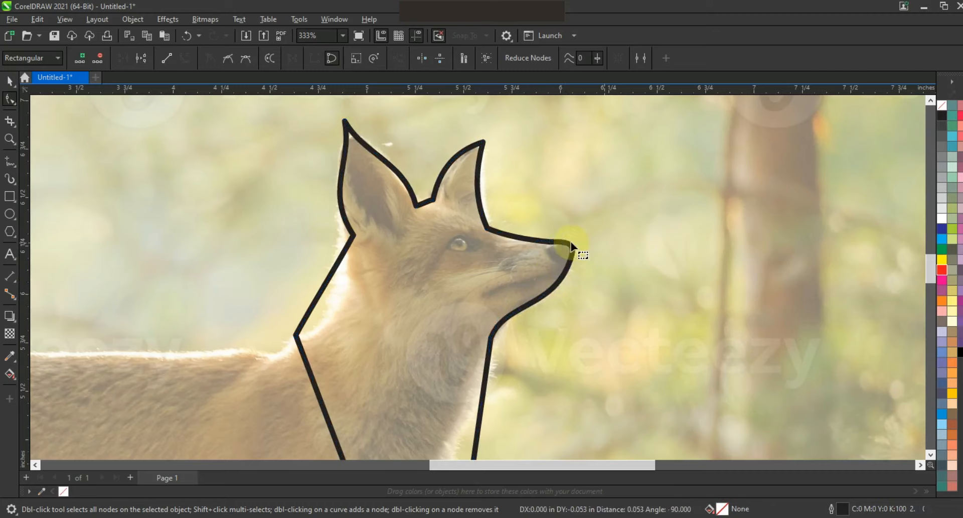
click(573, 247)
click(574, 244)
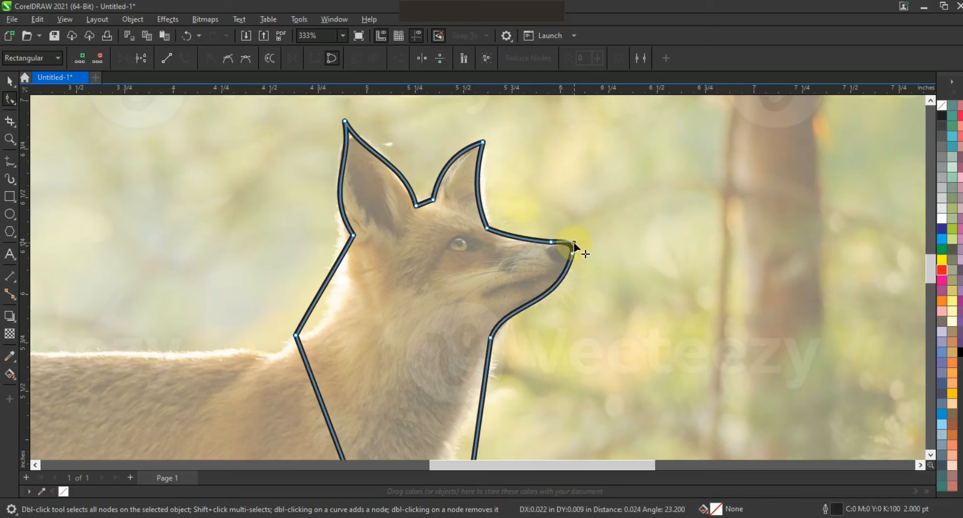
click(524, 237)
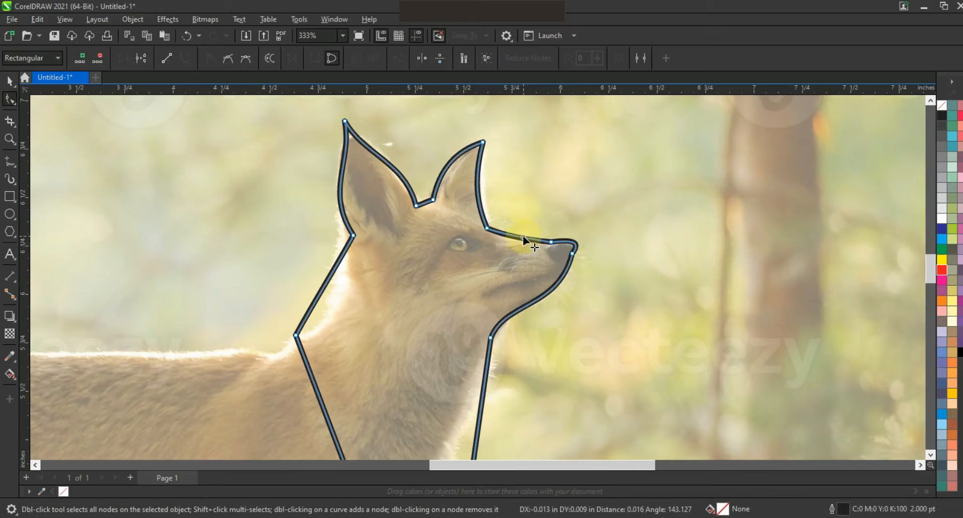
drag(538, 270, 539, 271)
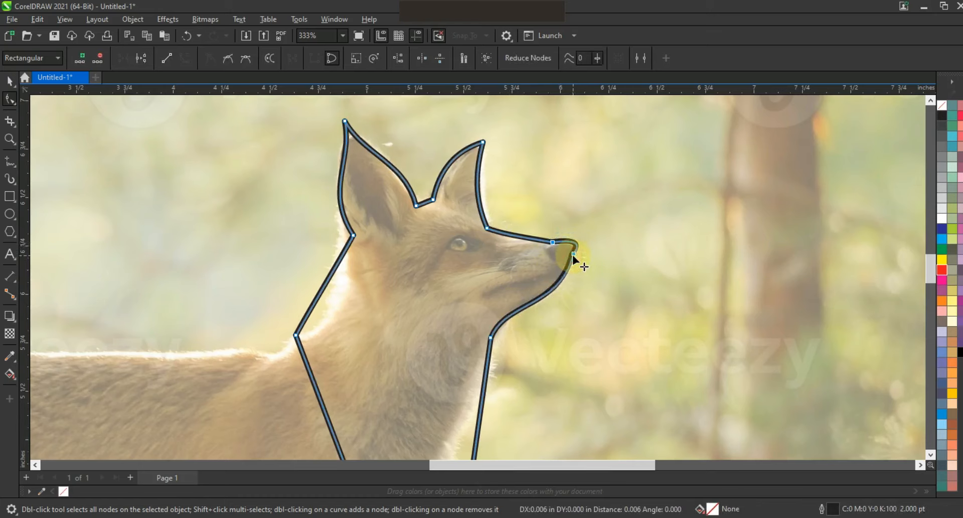
click(517, 236)
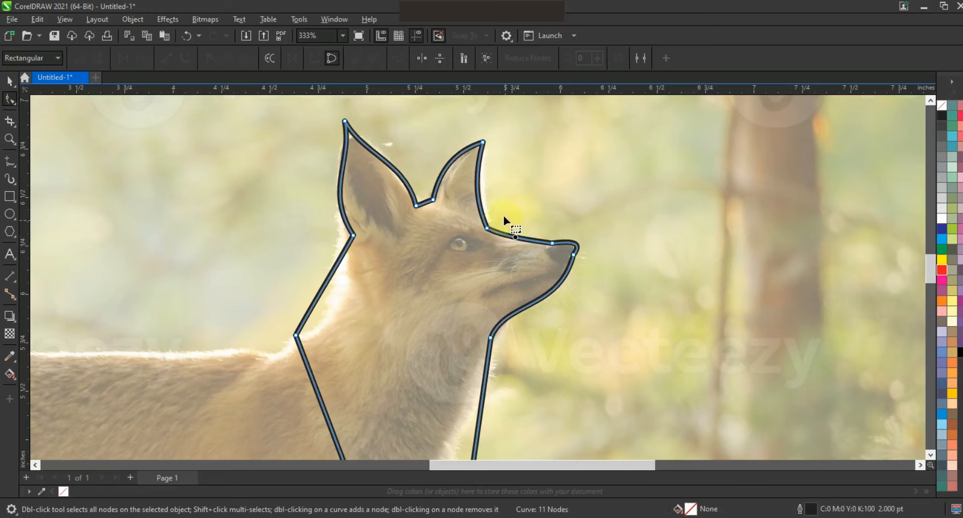
- Refine the front edge of the far ear where it meets the muzzle and bend the back-of-neck segment outward
click(474, 200)
drag(466, 199, 484, 230)
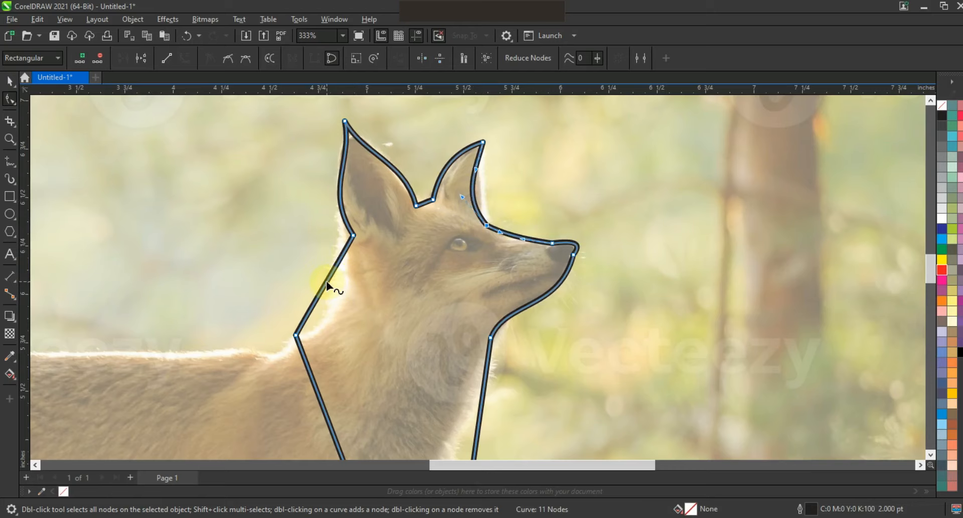
drag(321, 276, 313, 277)
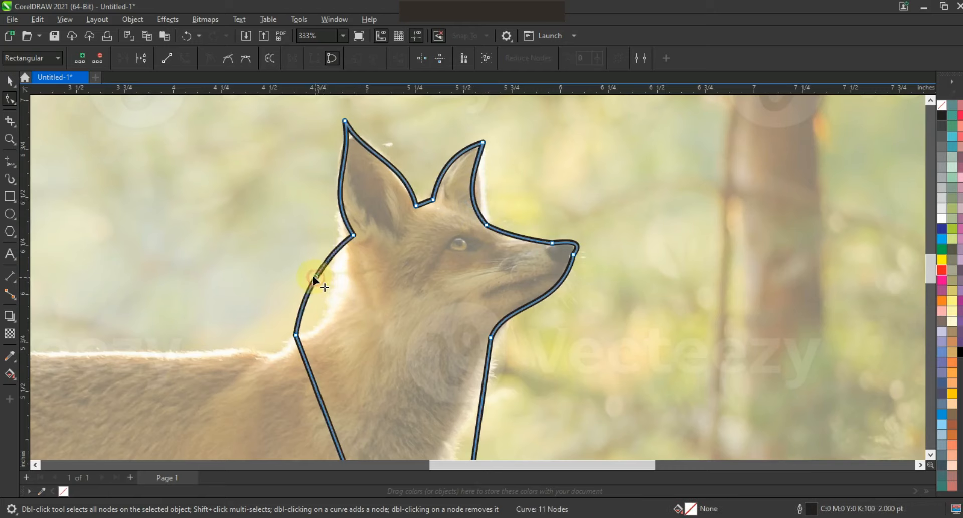
- Bend the segment from the throat to the bottom point into an S-shaped chest curve
key(F3)
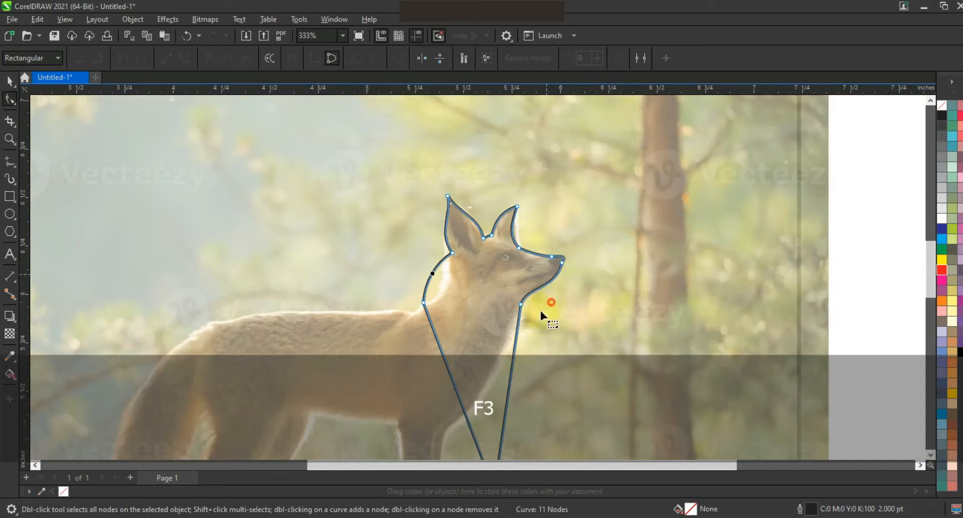
click(521, 304)
scroll(521, 261, down, 3)
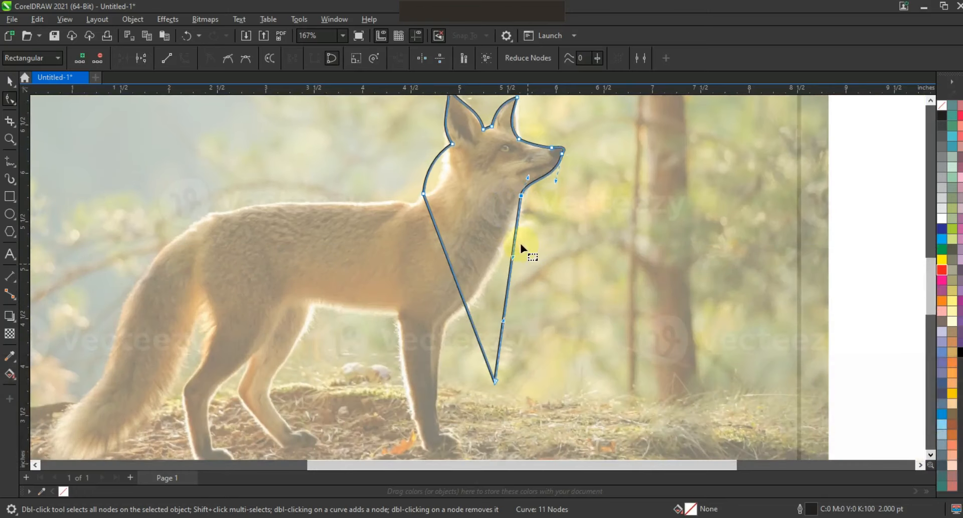
drag(510, 256, 570, 323)
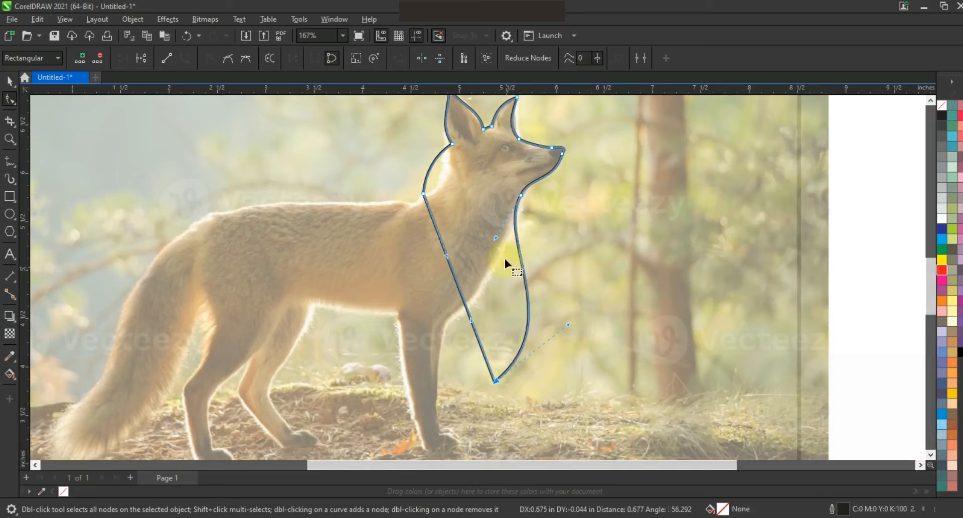
- Bend the segment from the back of the neck to the bottom point into an S-curve and refine the chest curve
drag(496, 239, 499, 243)
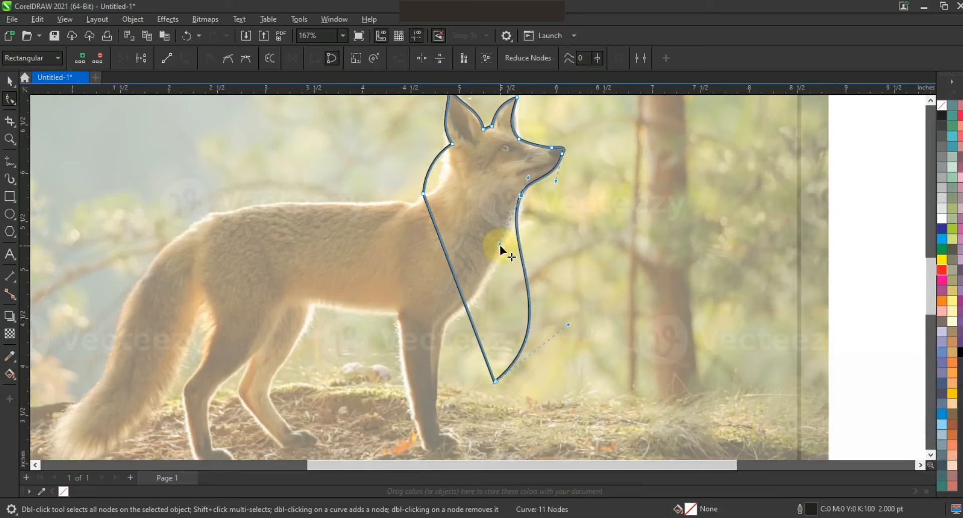
click(424, 194)
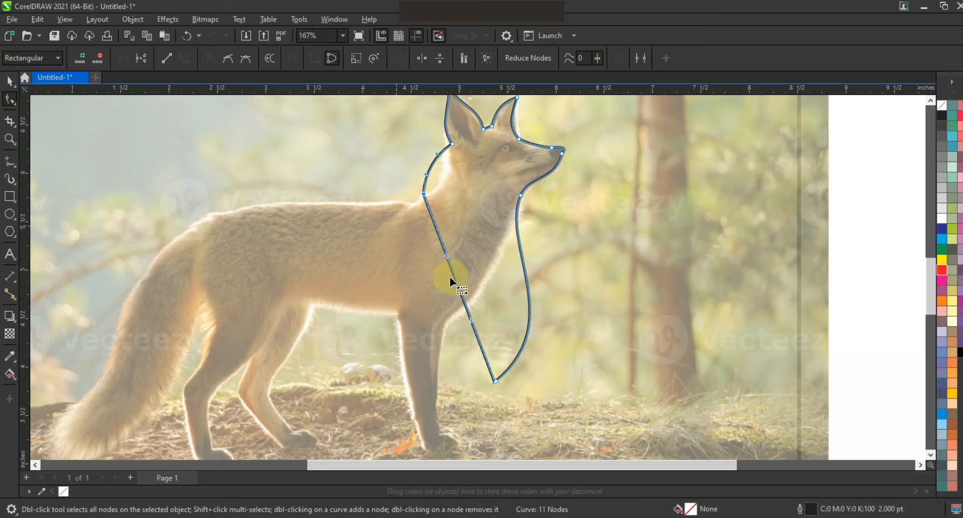
drag(447, 257, 416, 264)
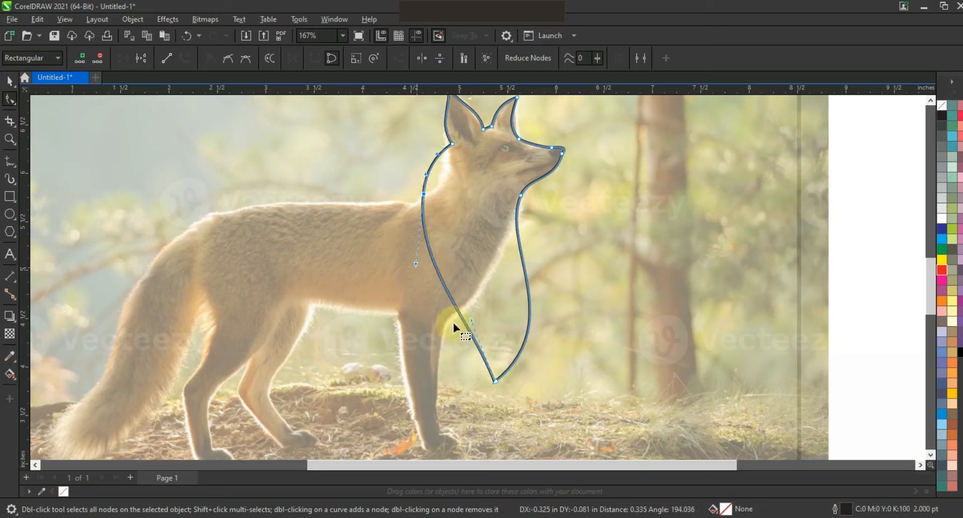
click(471, 320)
drag(499, 286, 499, 283)
drag(416, 263, 422, 264)
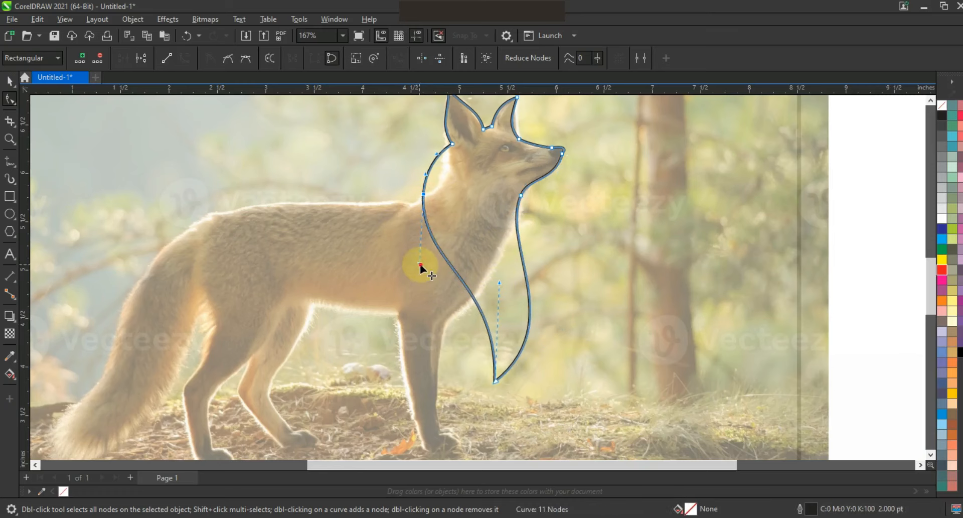
drag(499, 283, 504, 273)
mouse_move(567, 324)
mouse_down()
mouse_move(561, 308)
mouse_move(575, 308)
mouse_up()
drag(501, 245, 505, 244)
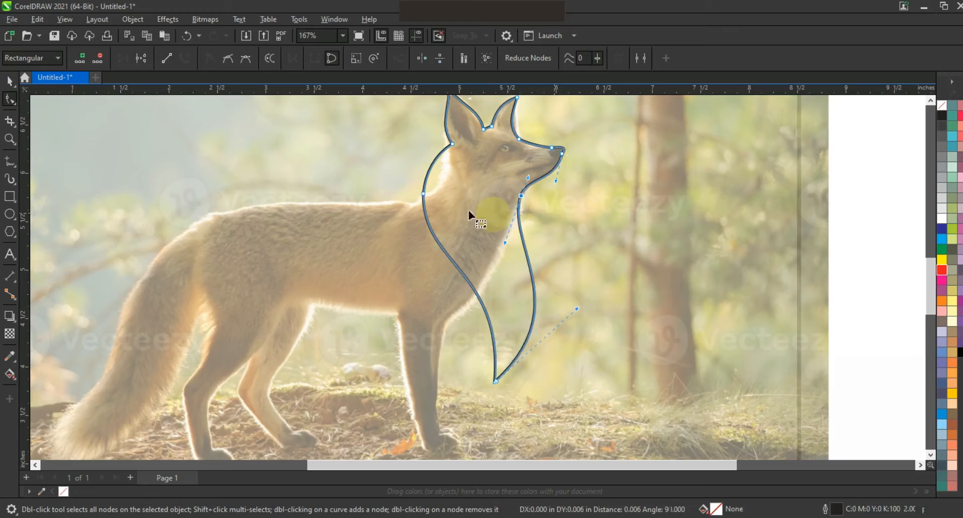
- Draw a closed three-point fur tuft from the near ear's base down the back of the neck with a 2 pt outline
click(10, 81)
scroll(497, 299, down, 2)
key(Escape)
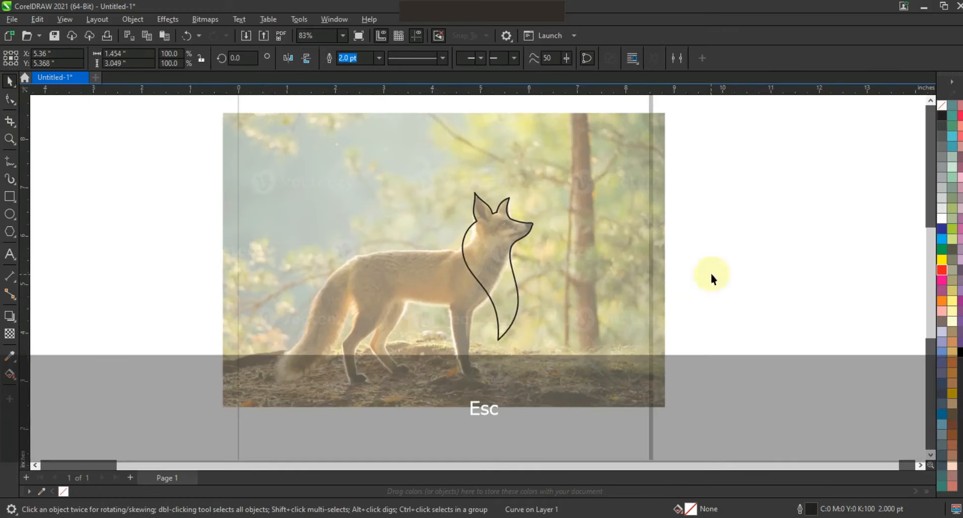
click(10, 138)
drag(422, 185, 612, 352)
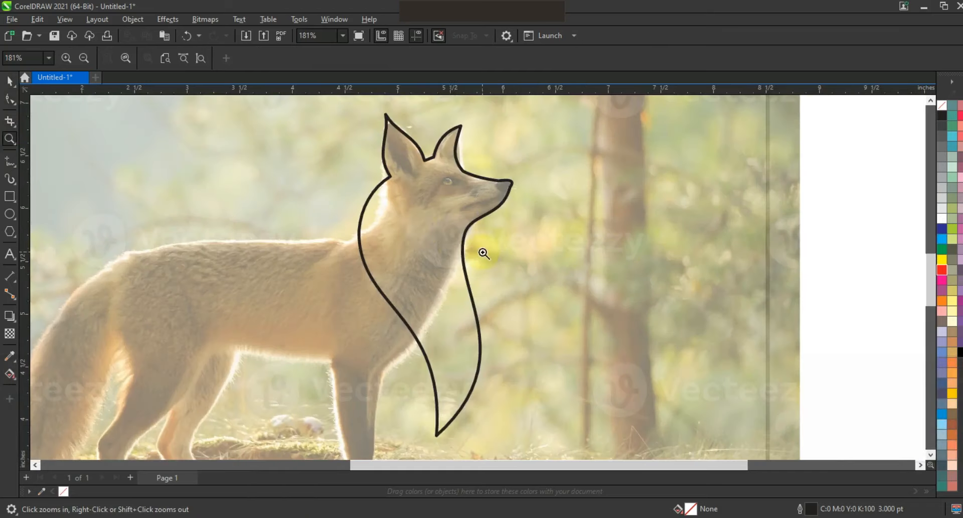
drag(287, 136, 653, 396)
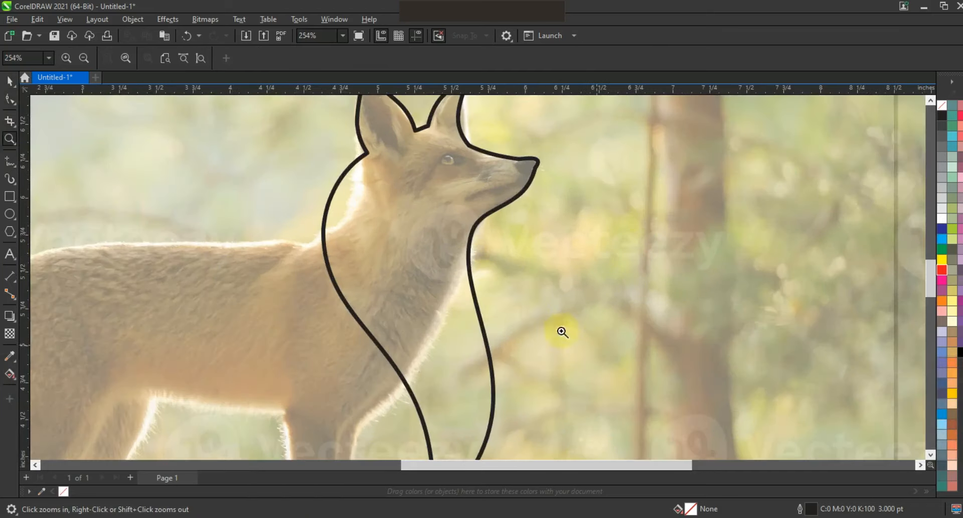
right_click(521, 303)
click(10, 160)
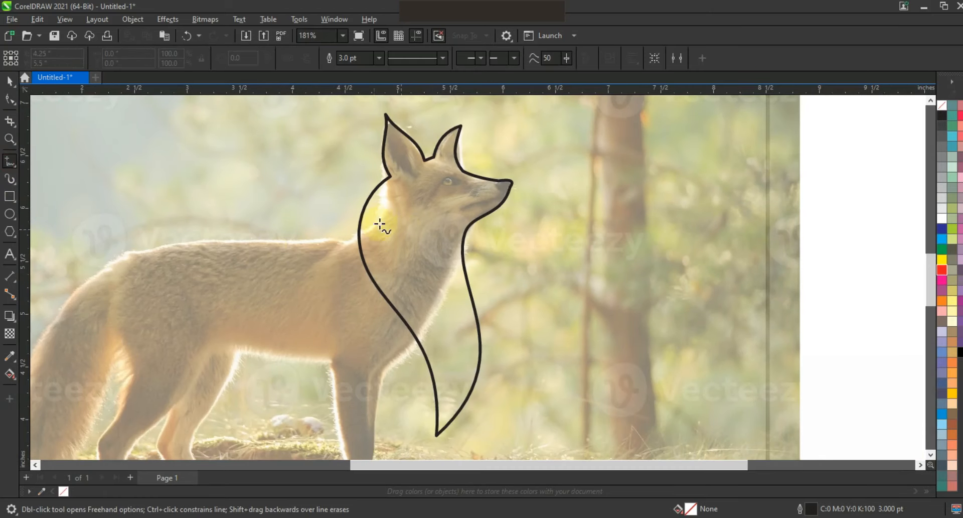
click(389, 177)
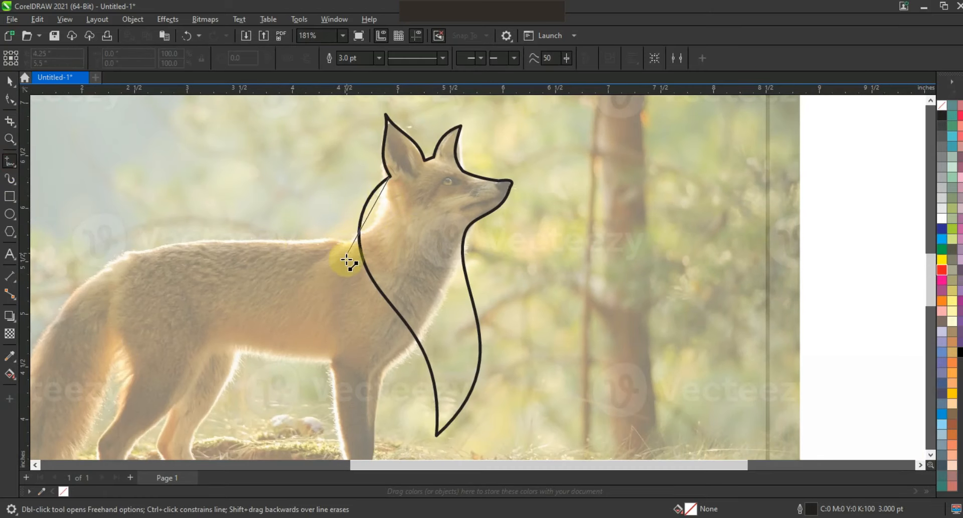
double_click(345, 261)
double_click(375, 230)
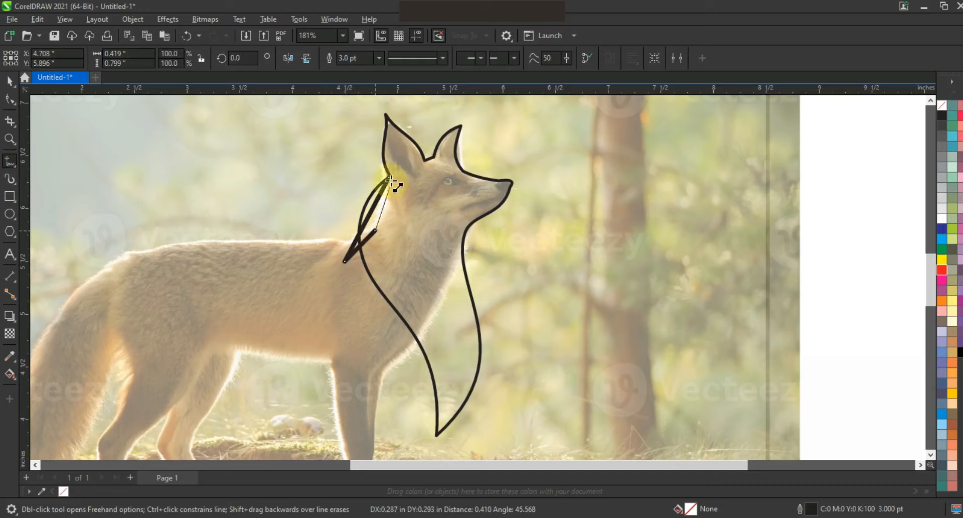
click(389, 177)
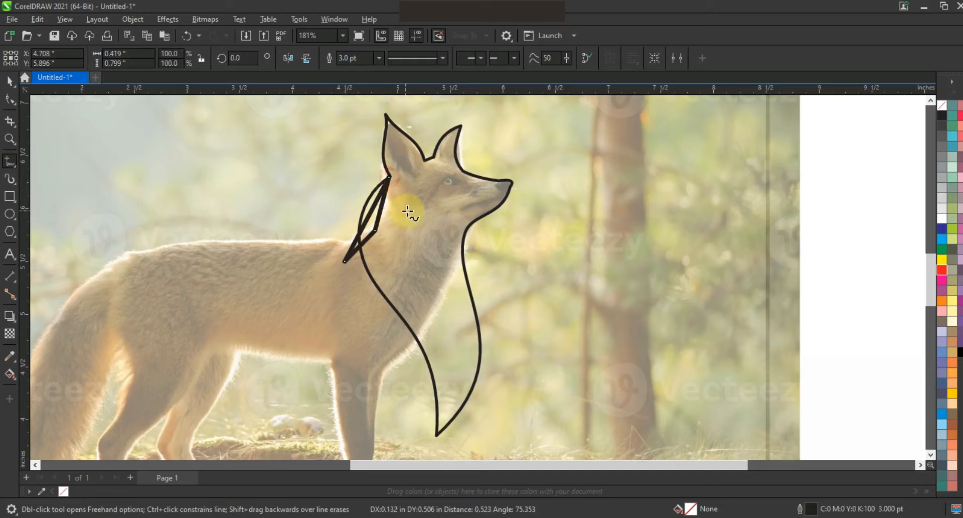
click(379, 57)
click(355, 117)
- Bend the tuft's edges into curves that follow the back of the neck and lengthen its tip slightly
key(F10)
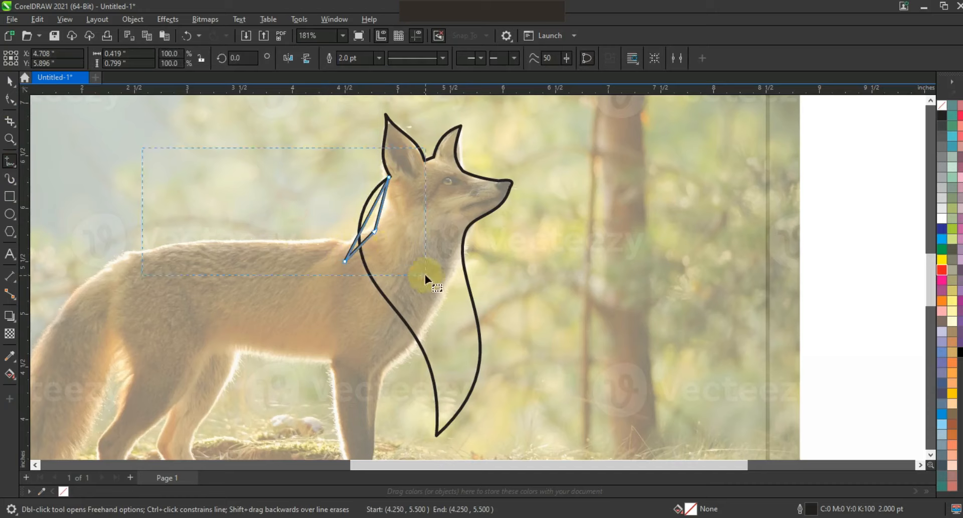
drag(369, 221, 364, 203)
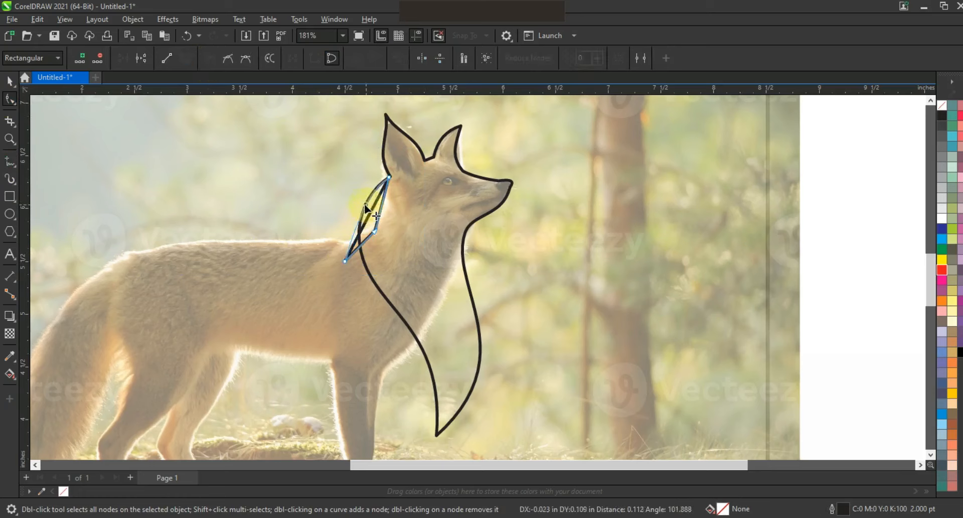
drag(348, 260, 350, 261)
drag(360, 224, 382, 230)
drag(349, 263, 348, 271)
drag(351, 228, 349, 227)
drag(388, 177, 390, 178)
- Place a copy of the curved tuft just below the original along the back edge and rotate it slightly
click(9, 80)
click(354, 224)
drag(374, 241, 382, 276)
right_click(381, 276)
click(381, 275)
drag(402, 220, 402, 235)
drag(387, 250, 380, 245)
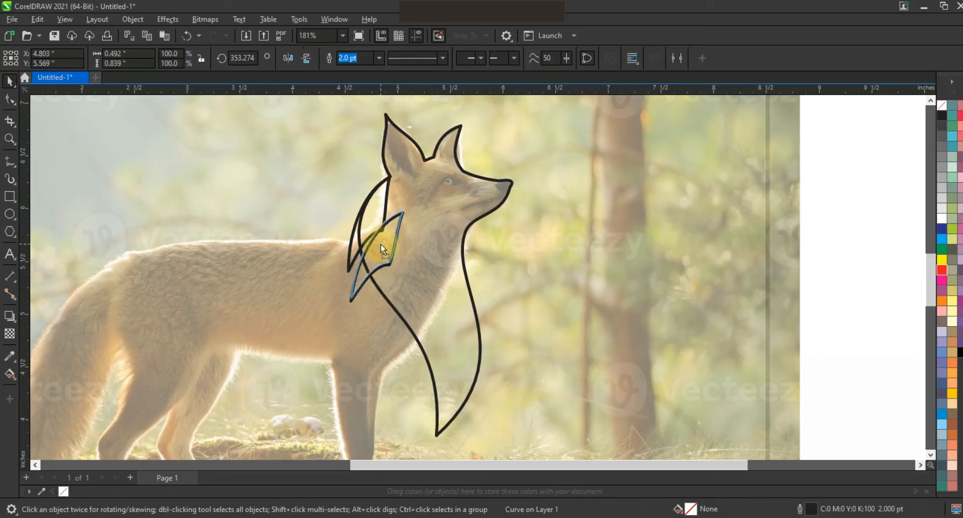
- Add three more overlapping tuft copies down the back edge toward the bottom point, rotating each to follow the outline
drag(391, 279, 393, 280)
drag(414, 311, 407, 302)
right_click(407, 301)
drag(418, 362, 427, 344)
drag(401, 296, 423, 332)
drag(435, 401, 432, 392)
- Place a mirrored tuft copy on the front of the chest, slightly reduced in size and rotated to follow the chest edge
right_click(478, 335)
drag(423, 329, 485, 327)
click(289, 59)
key(ctrl+z)
drag(489, 378, 498, 361)
click(483, 355)
drag(477, 307, 481, 293)
click(481, 292)
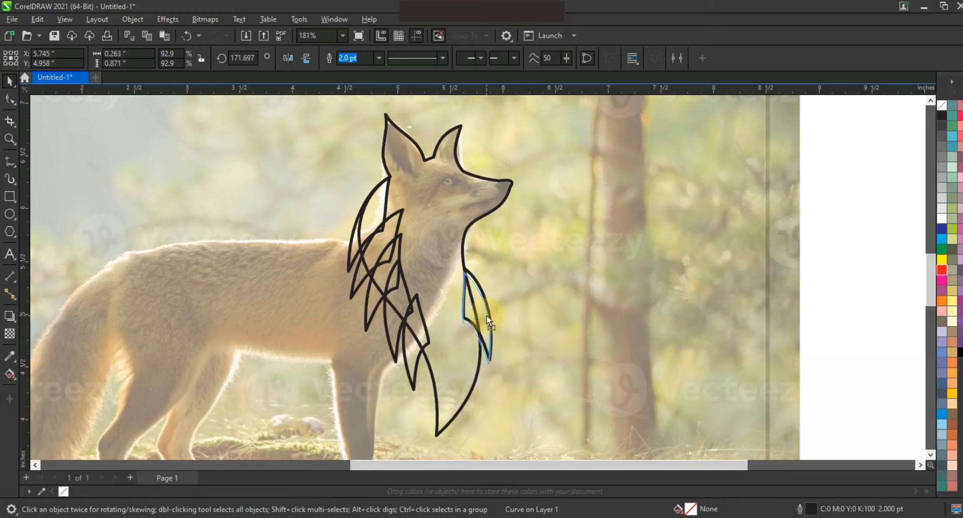
- Add a second chest tuft copy lower along the edge and weld all the tufts and the fox outline into one shape
drag(487, 313, 483, 374)
drag(495, 422, 473, 403)
drag(487, 317, 482, 321)
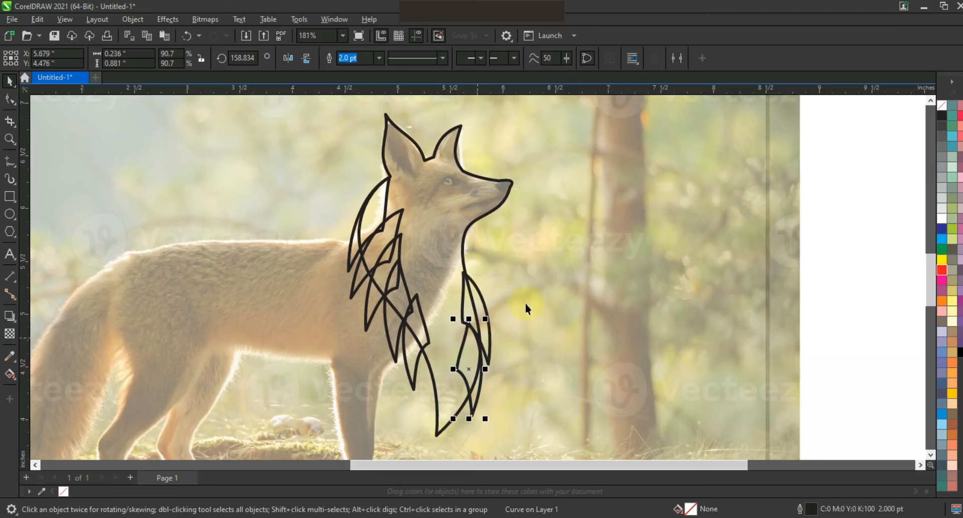
key(F3)
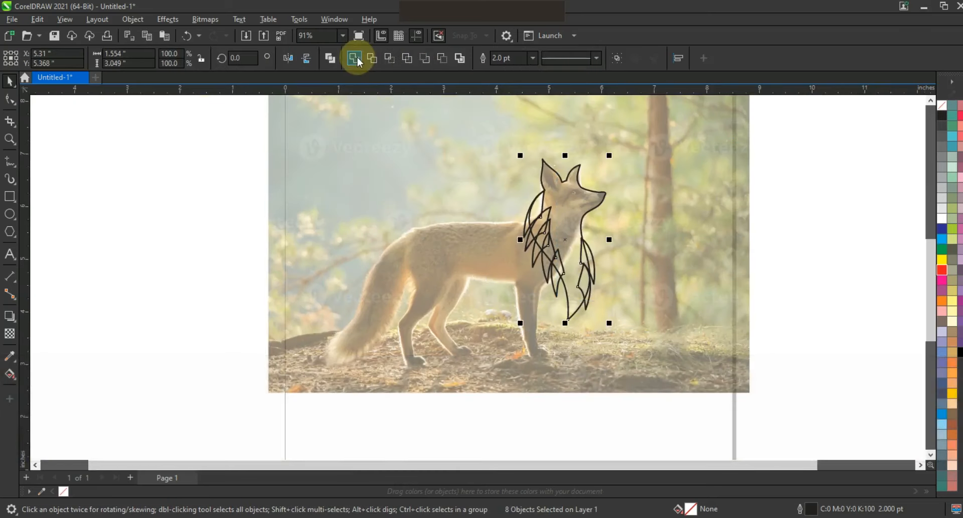
click(356, 59)
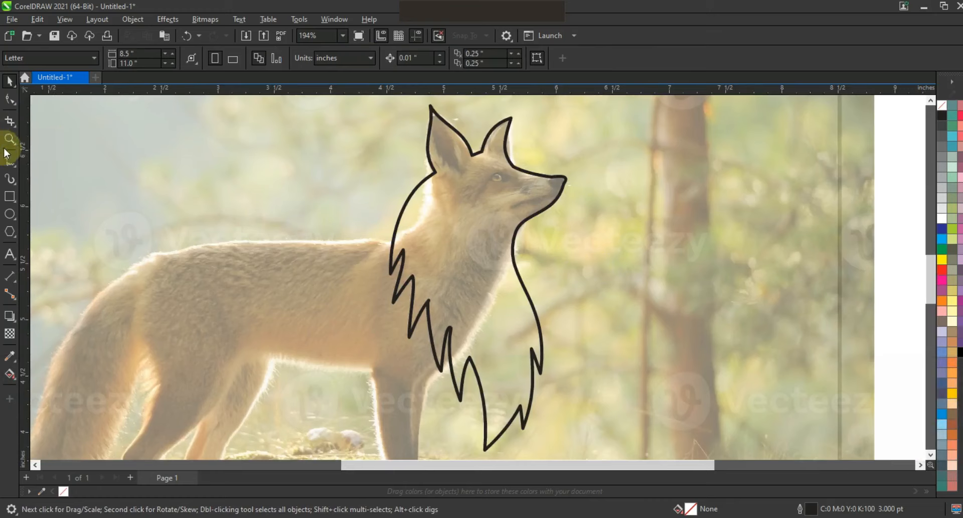
- Draw a 1 pt zigzag line from the mouth back to the cheek and down the throat to the outline's bottom point
click(10, 141)
drag(313, 159, 688, 451)
click(8, 170)
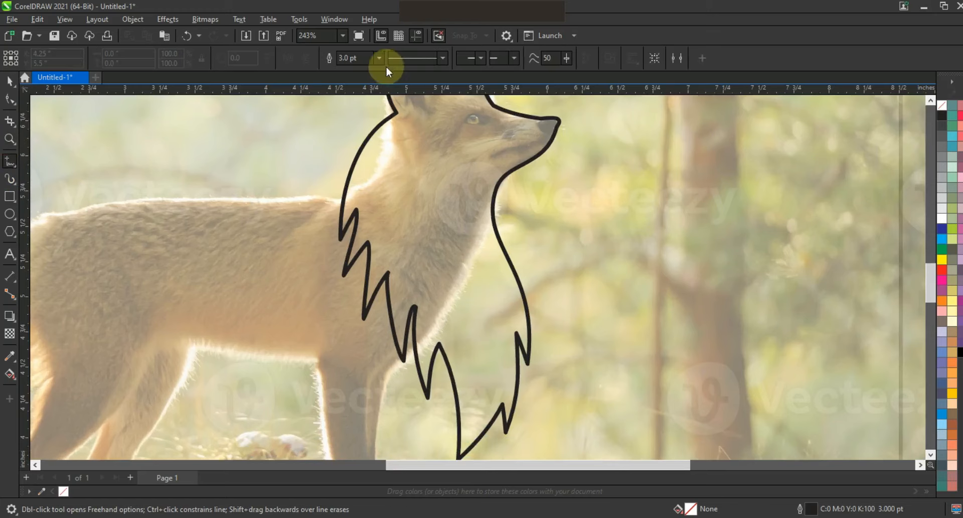
click(379, 58)
click(357, 105)
click(559, 133)
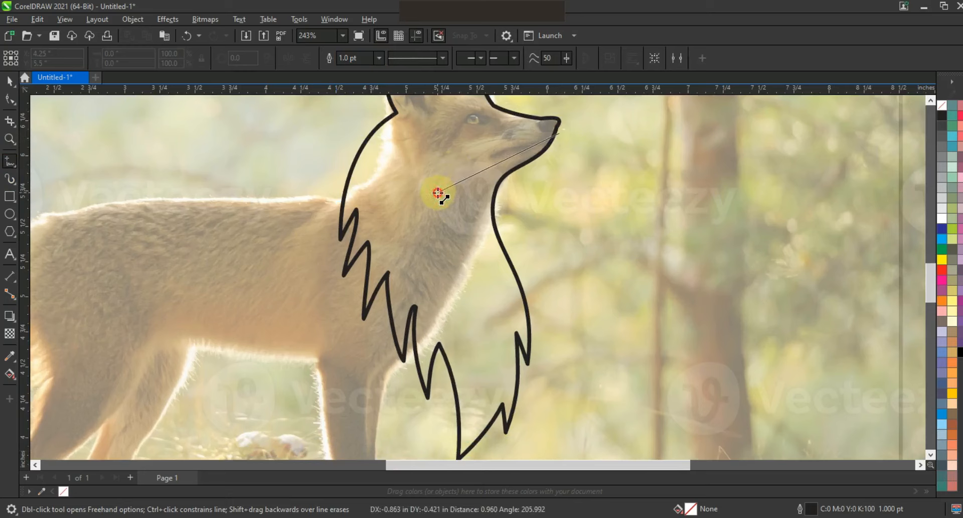
double_click(438, 192)
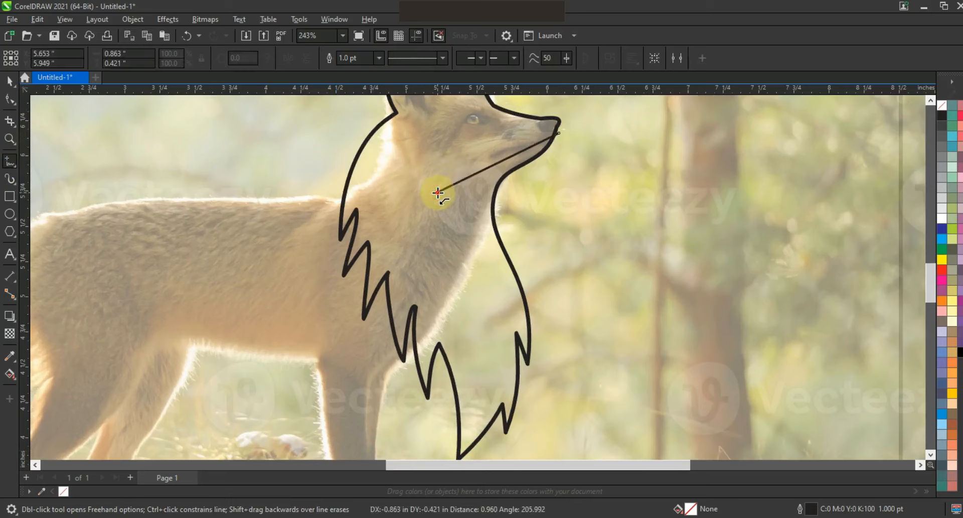
double_click(471, 187)
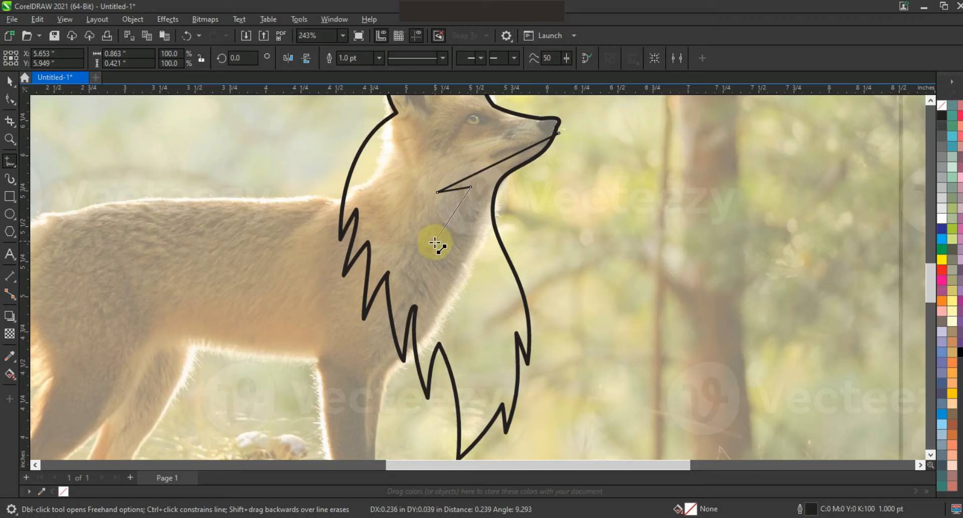
double_click(434, 242)
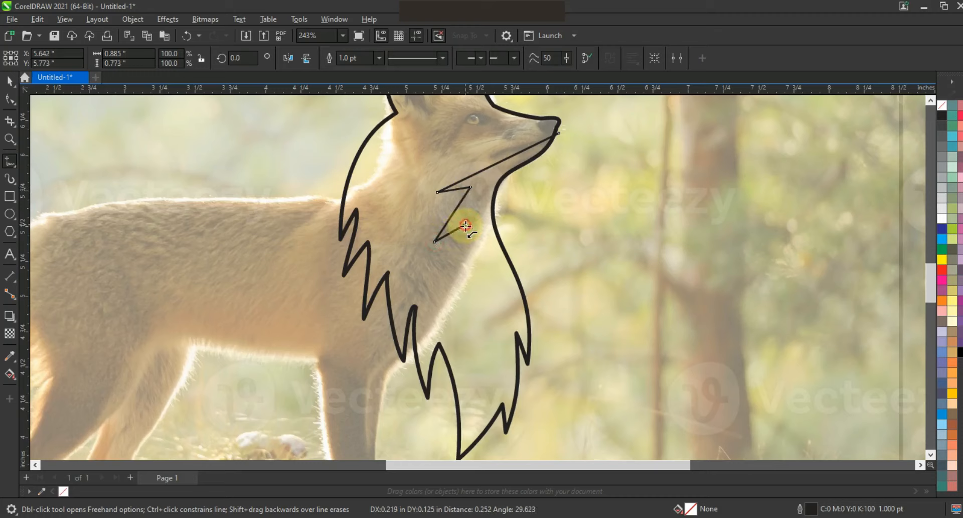
double_click(466, 225)
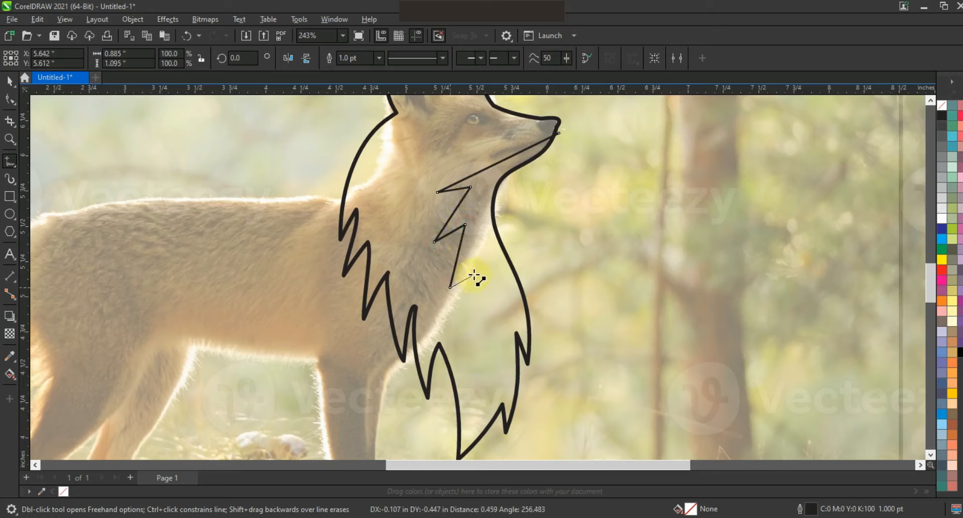
click(474, 274)
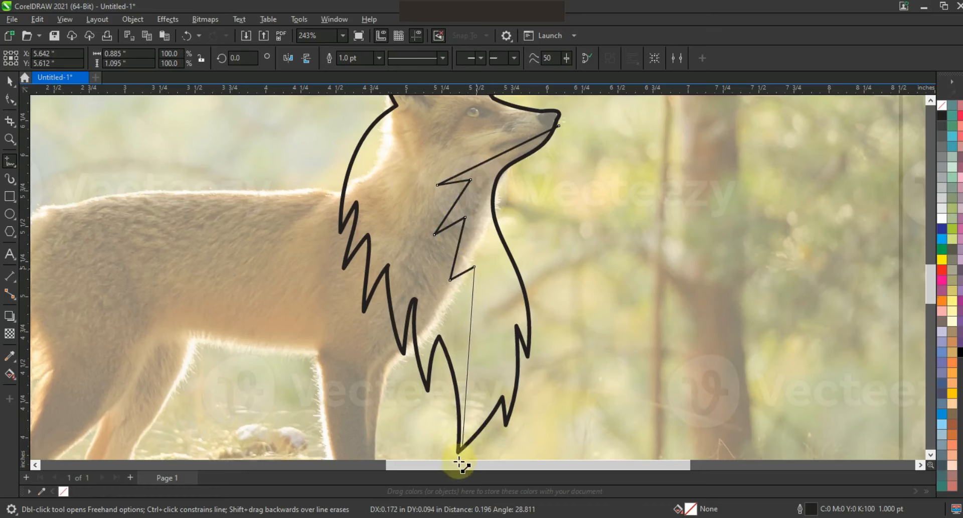
double_click(460, 440)
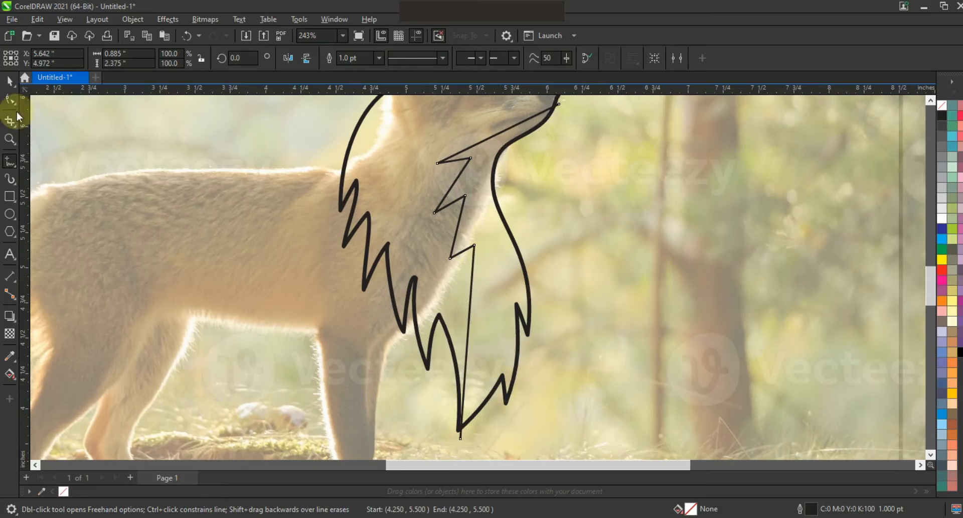
- Curve the zigzag line's first segment along the jaw from mouth to cheek and move its starting node onto the muzzle outline
click(9, 99)
drag(569, 100, 393, 367)
drag(379, 431, 370, 449)
click(930, 101)
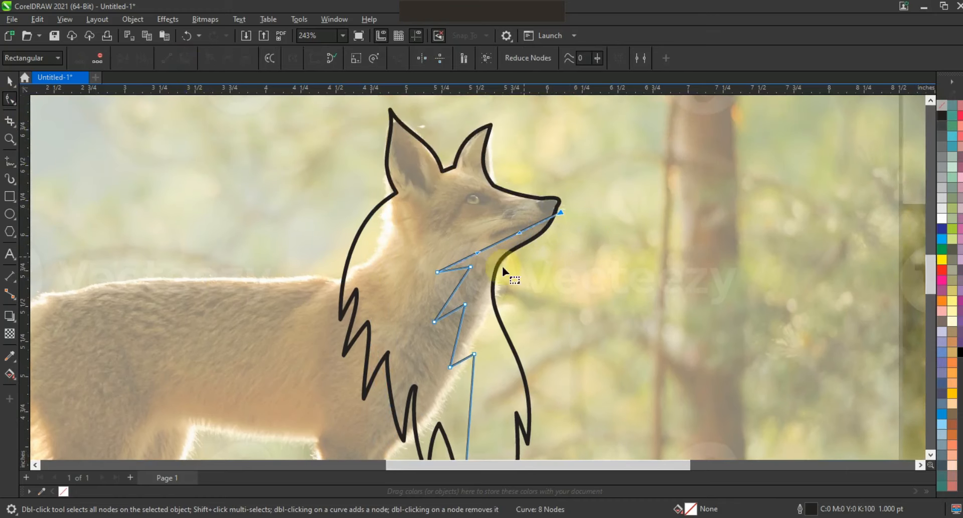
drag(477, 252, 460, 218)
drag(519, 233, 517, 245)
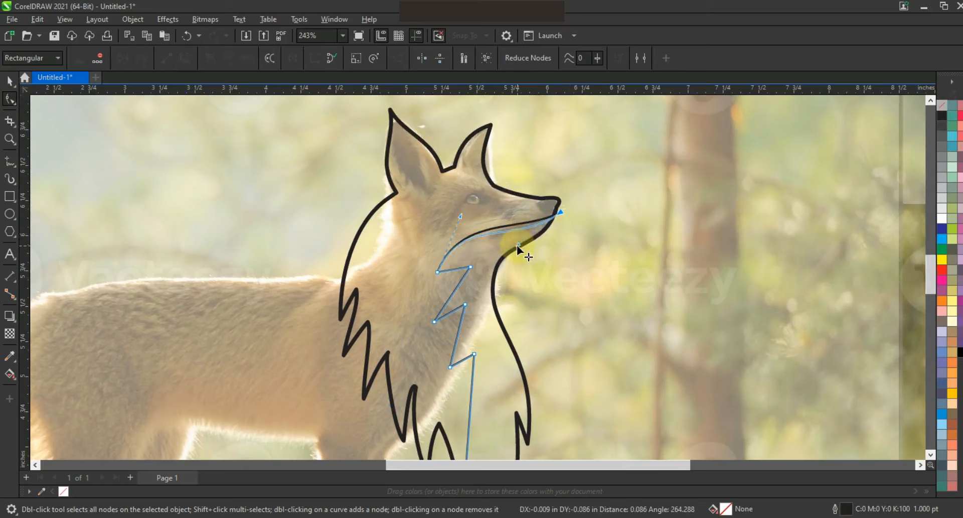
drag(561, 215, 554, 214)
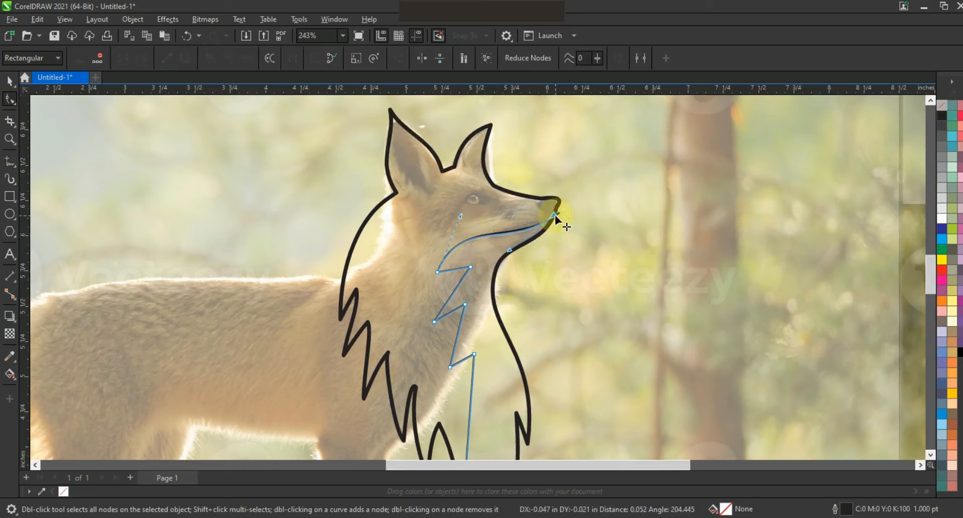
drag(468, 225, 459, 215)
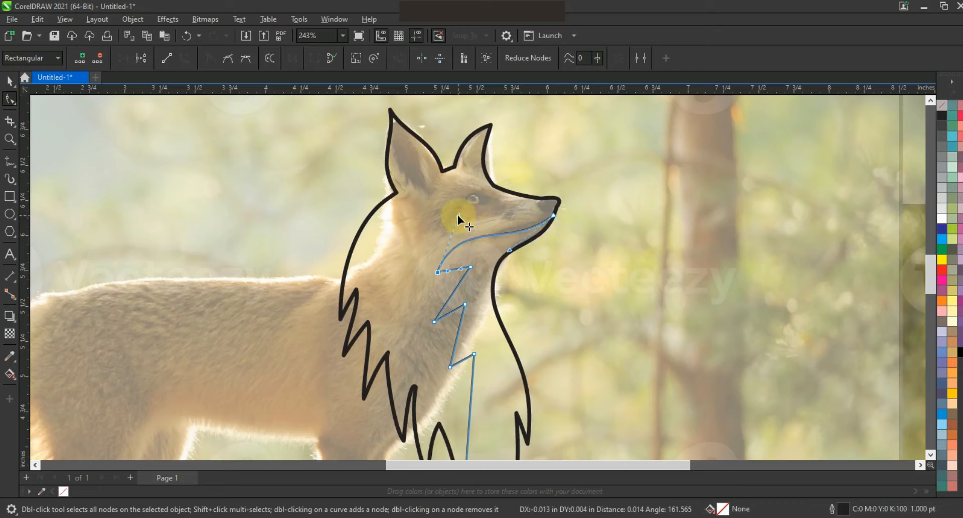
- Curve the zigzag line's upper segments below the jaw into pointed fur tufts, adjusting the cheek node and the last tuft's upper tip
click(458, 272)
mouse_move(459, 271)
mouse_down()
mouse_move(450, 290)
mouse_move(449, 267)
mouse_up()
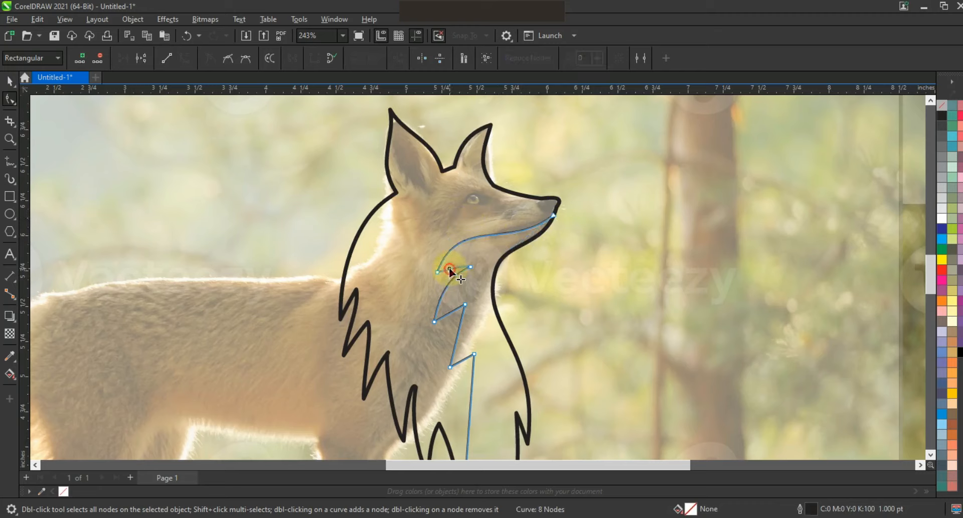
click(470, 284)
drag(437, 271, 435, 277)
drag(450, 242, 458, 218)
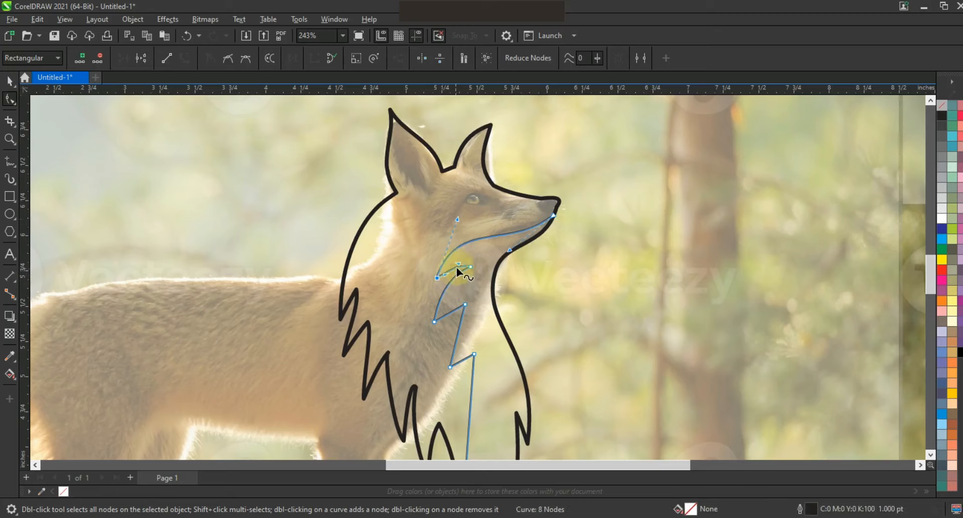
click(453, 307)
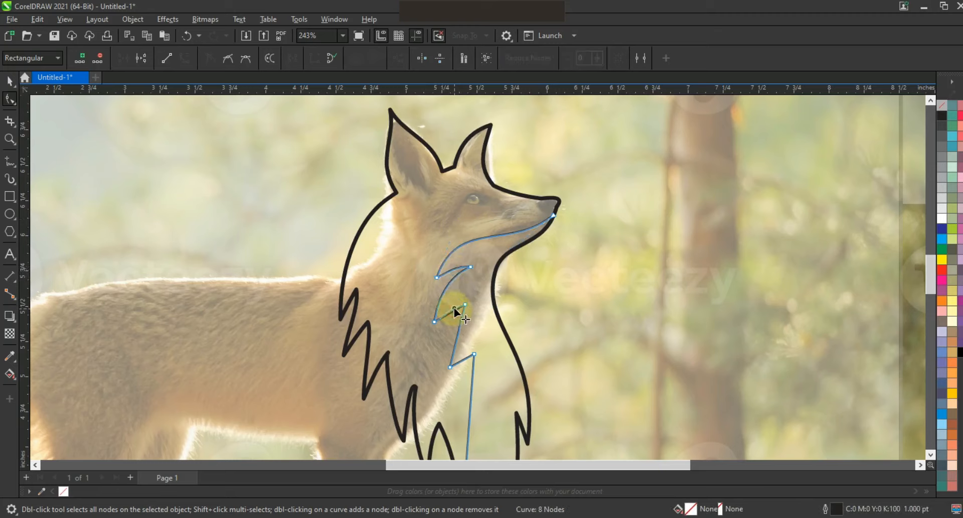
mouse_move(458, 329)
mouse_down()
mouse_move(468, 365)
mouse_move(456, 359)
mouse_move(474, 355)
mouse_move(466, 346)
mouse_move(455, 360)
mouse_up()
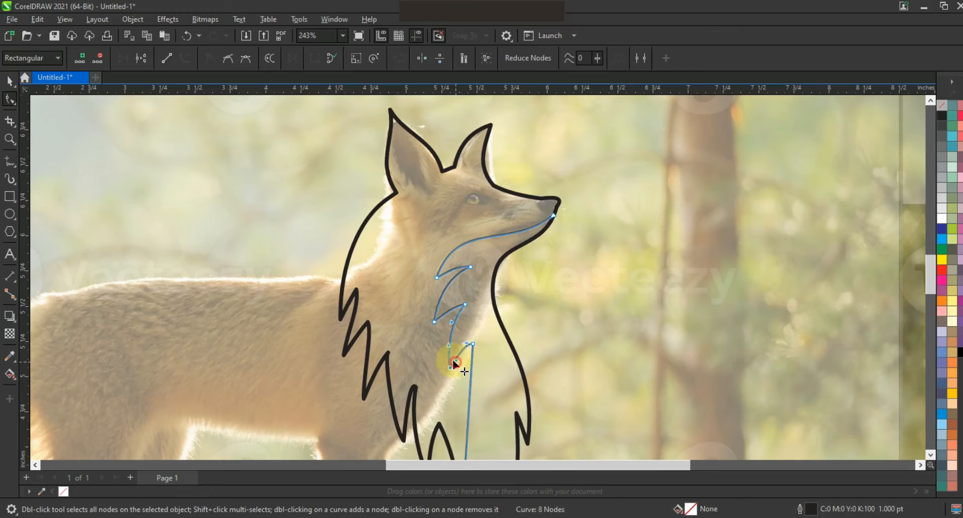
- Bend the zigzag line's long last segment into a soft S-curve and move its end node just past the outline's lowest point
scroll(702, 351, down, 3)
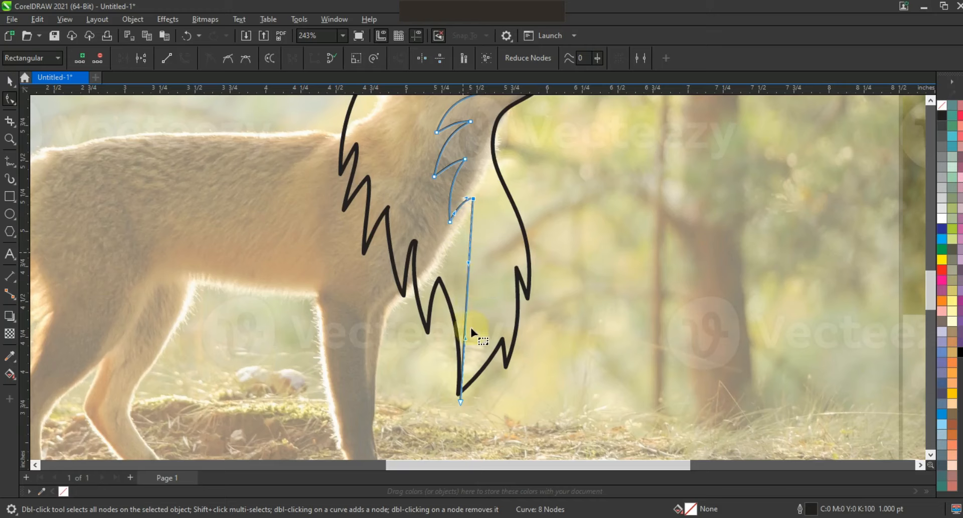
drag(460, 263, 431, 257)
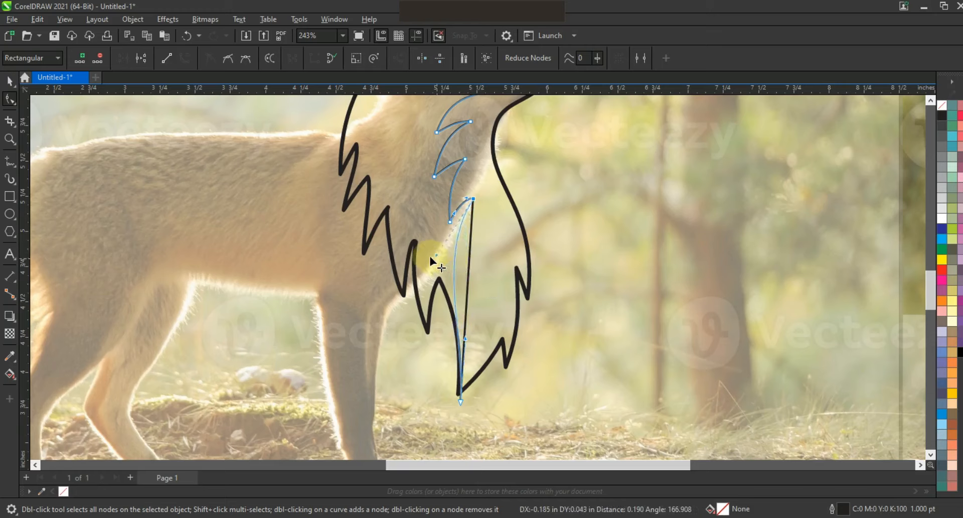
drag(425, 333, 485, 339)
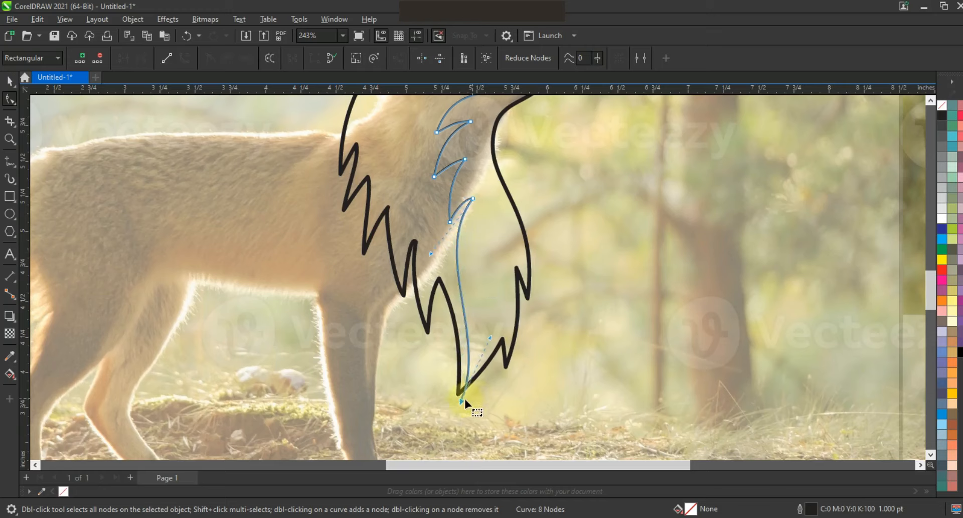
drag(487, 338, 501, 337)
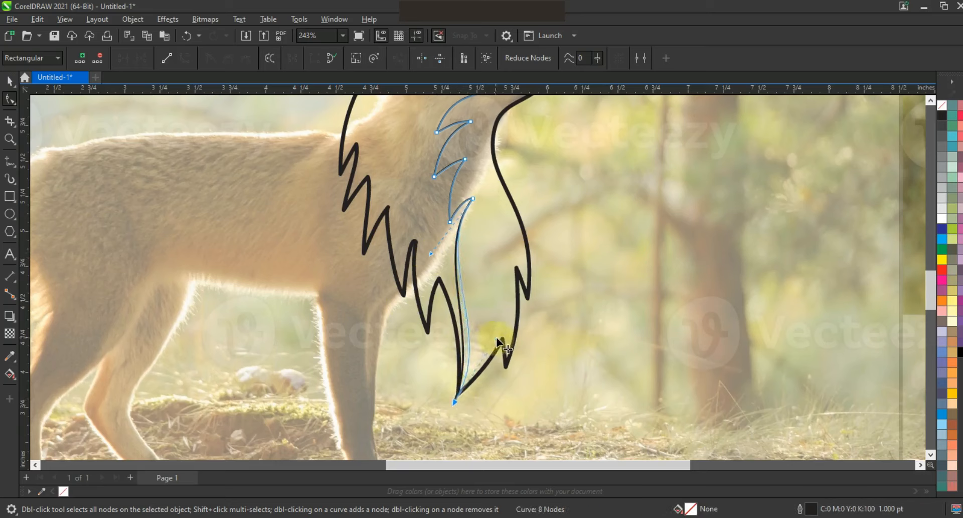
drag(455, 399, 453, 399)
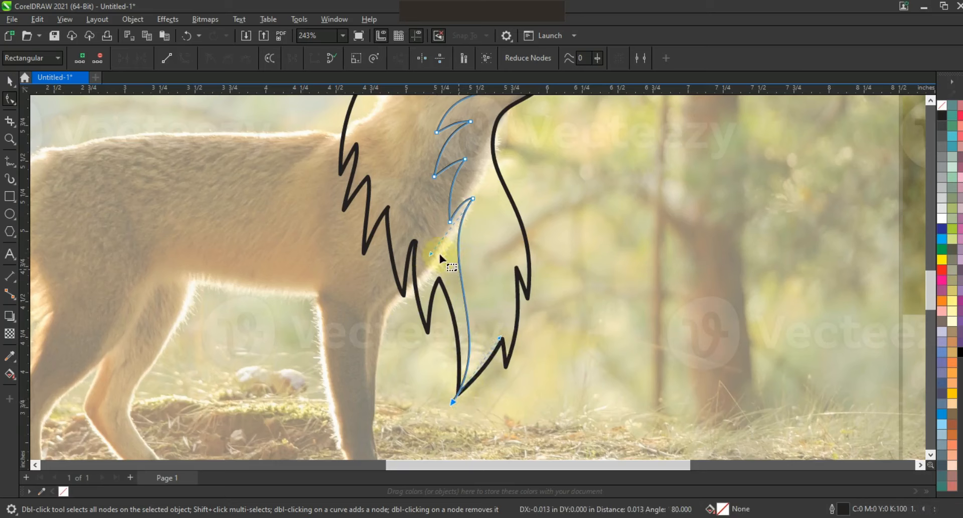
drag(430, 255, 421, 254)
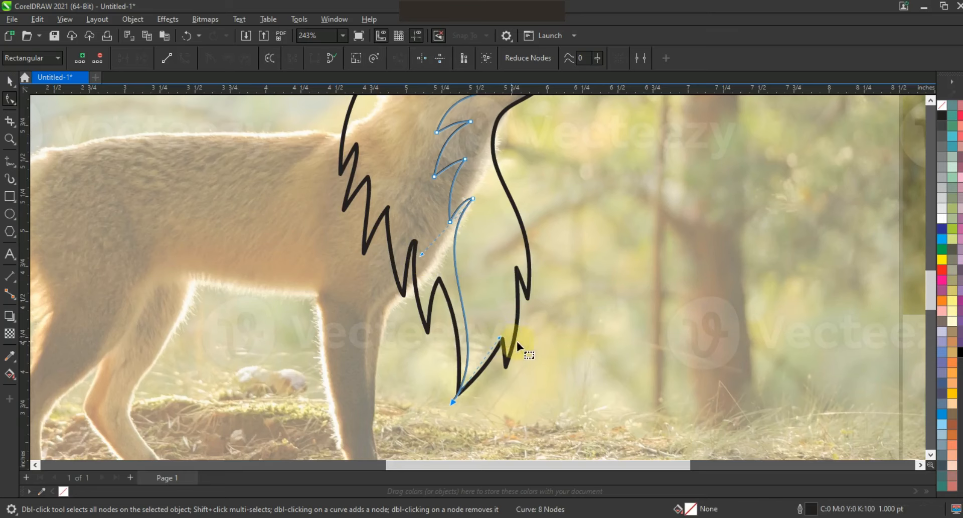
- Create a closed chest shape with Smart Fill from the area between the inner fur line and the front outline, and delete the fur line
key(F3)
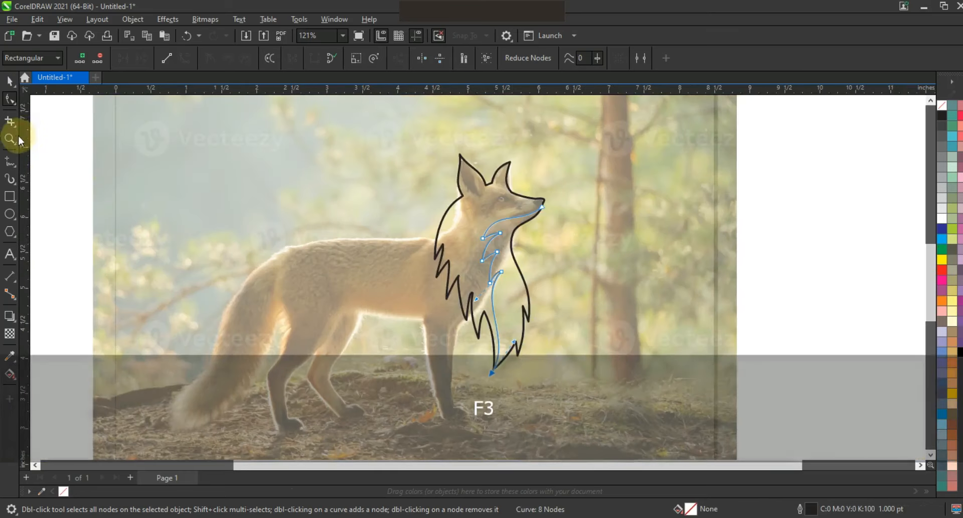
click(451, 311)
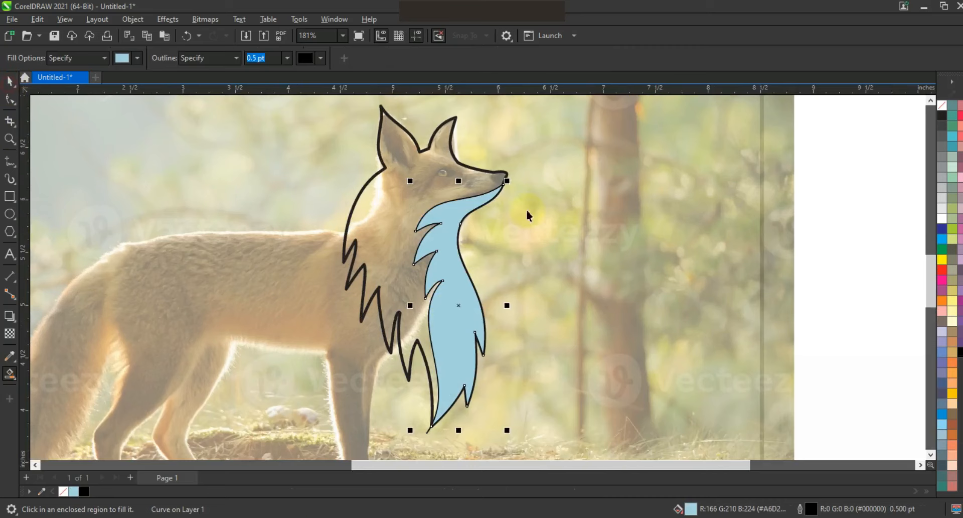
key(space)
click(426, 434)
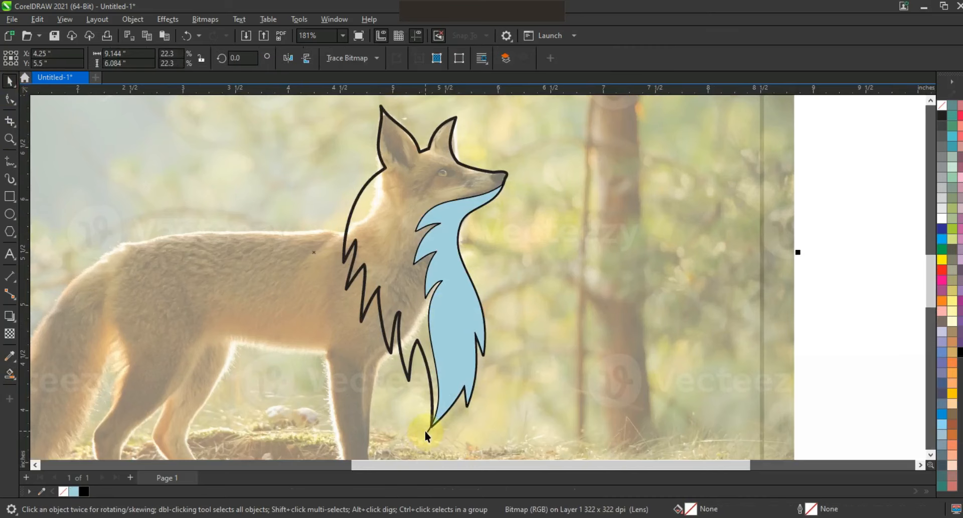
click(429, 430)
key(Delete)
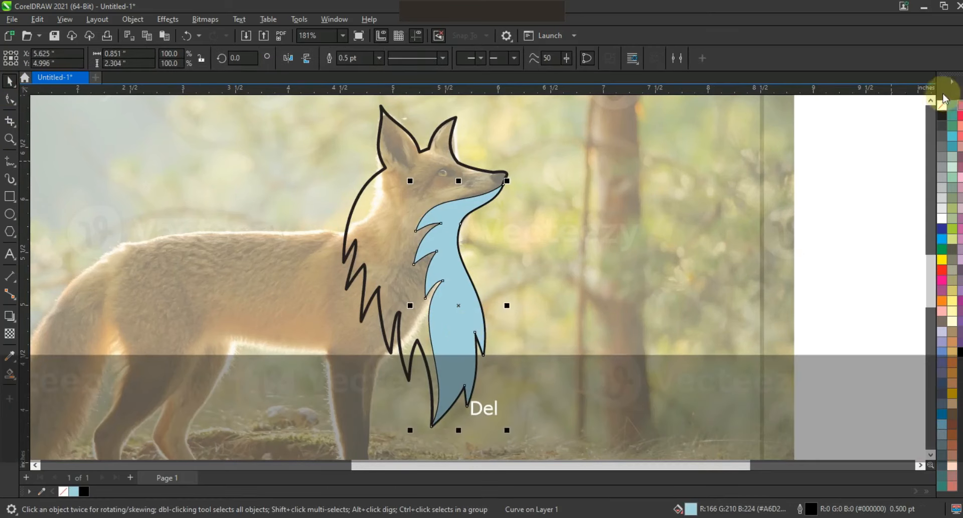
- Remove the chest shape's fill, give it a one-step outside contour of 0.032 inches and break the contour apart
click(942, 104)
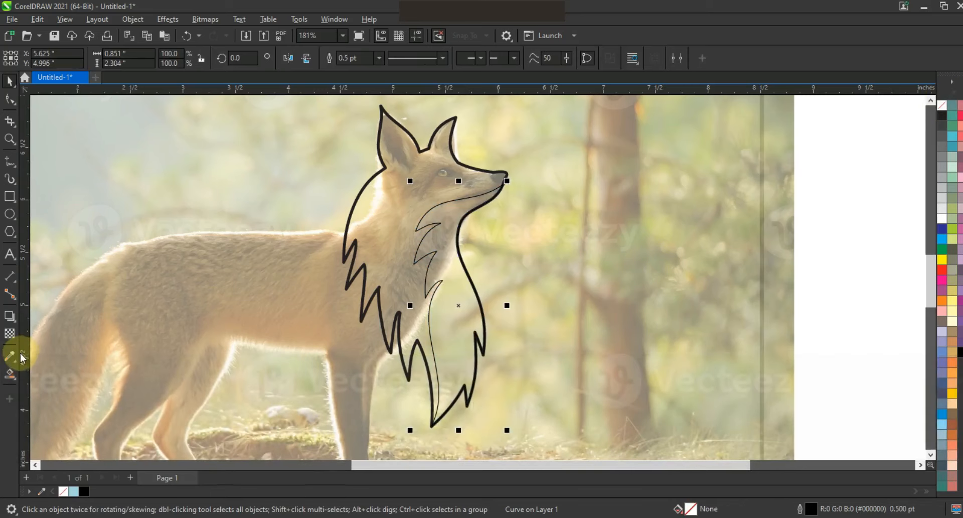
click(17, 325)
click(55, 329)
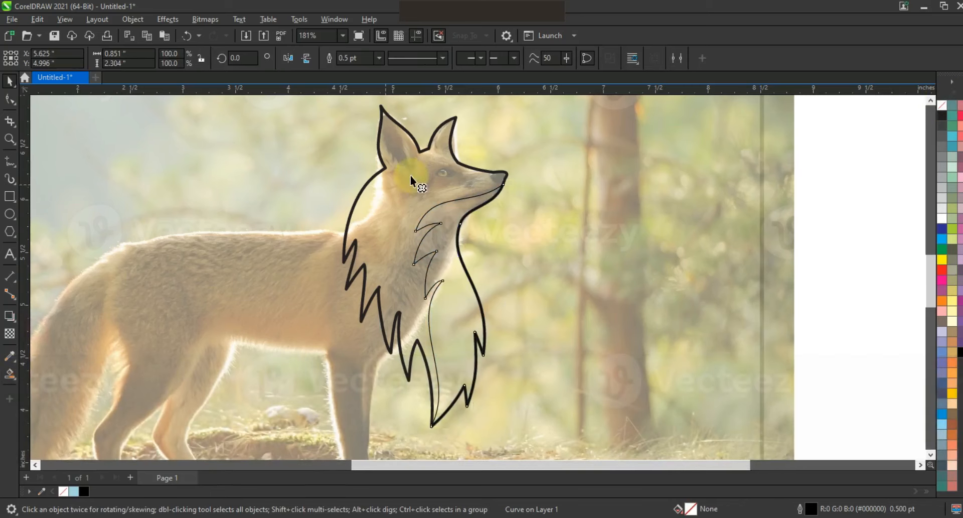
drag(434, 204, 417, 180)
click(9, 80)
click(133, 21)
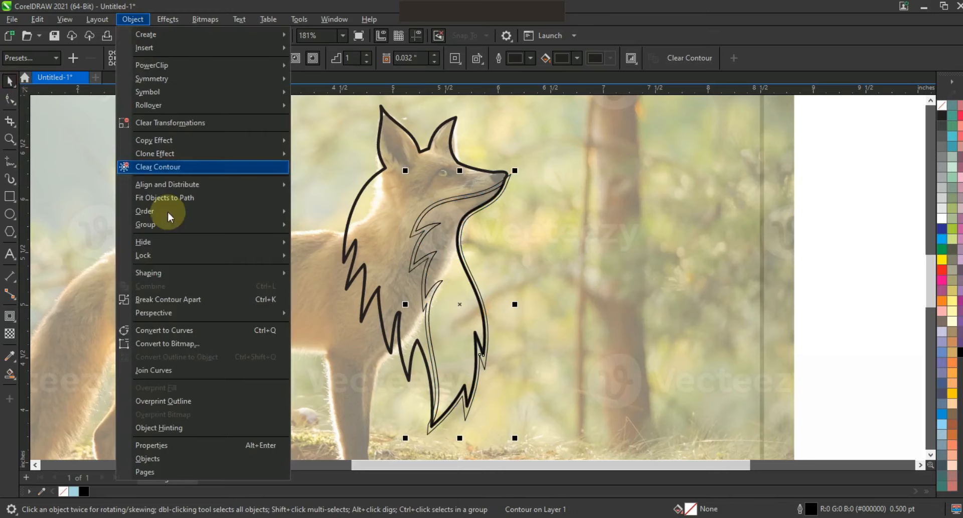
click(190, 301)
- Fill the inner chest shape white and save the drawing as fox.cdr
click(809, 220)
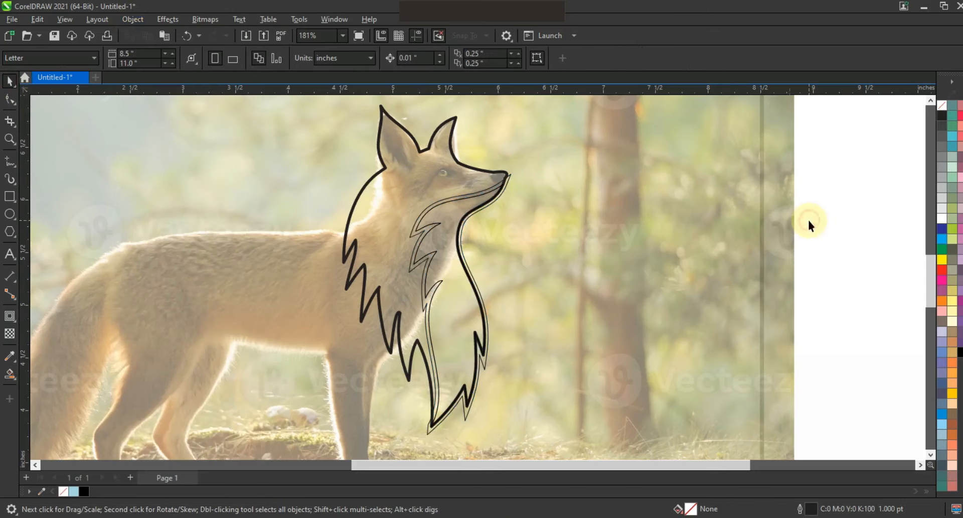
click(485, 365)
click(818, 292)
click(432, 226)
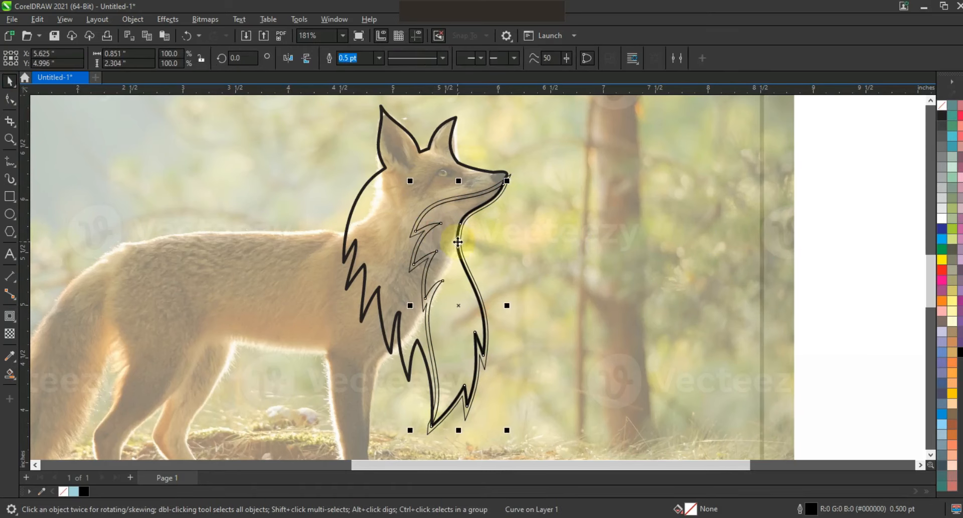
click(942, 225)
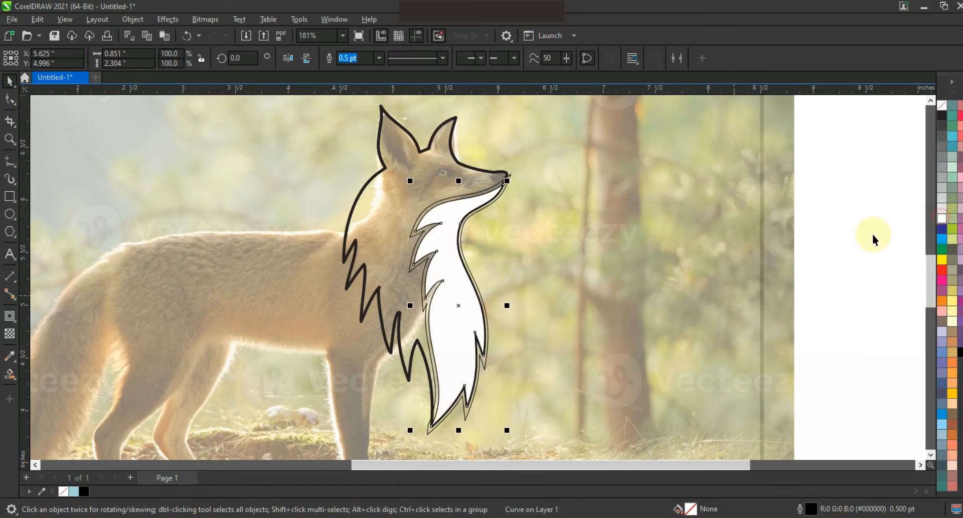
key(Return)
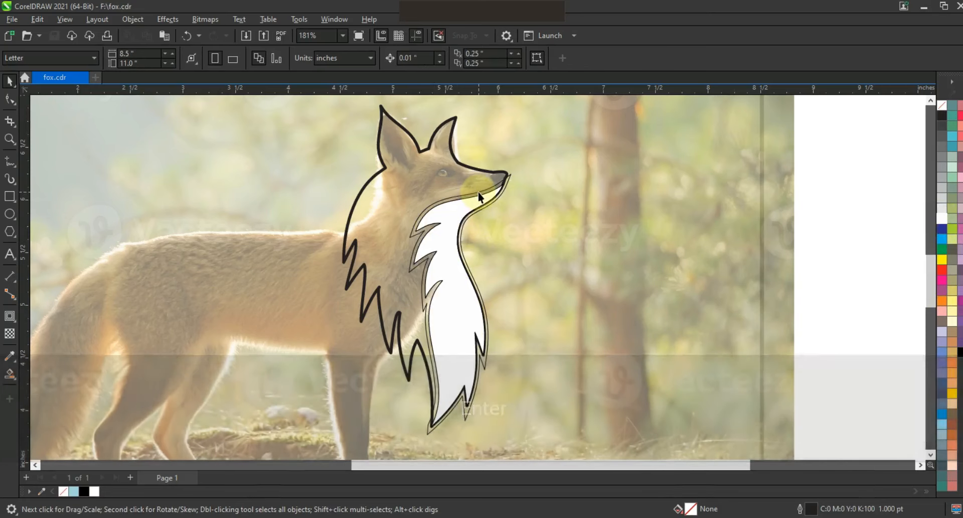
- Fill the outer contour shape around the white chest with black
click(478, 193)
click(960, 357)
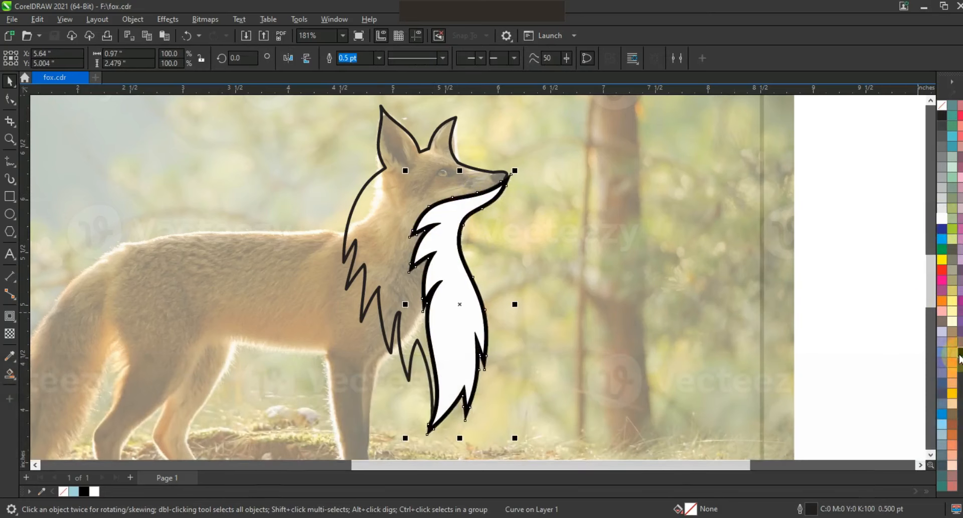
click(829, 272)
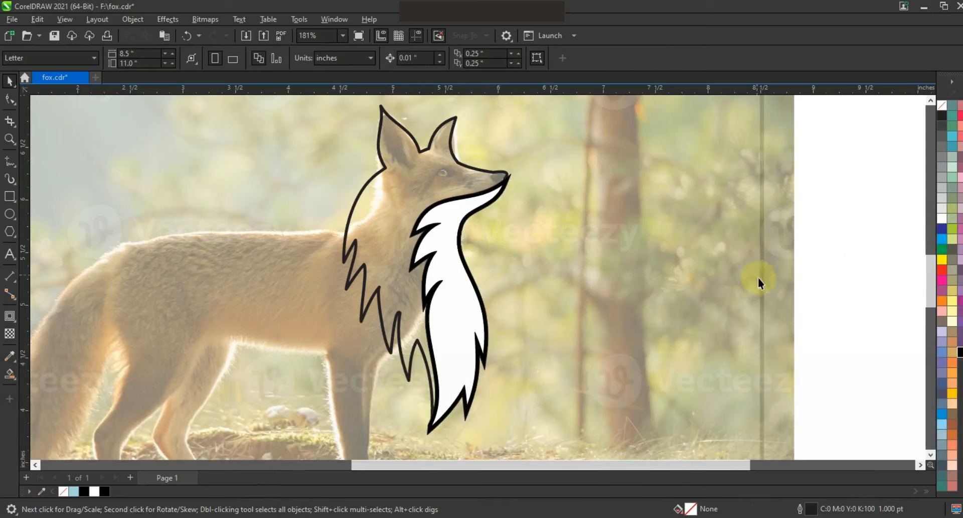
- Draw a 1 pt zigzag line of straight segments from the rear ear's base down the neck, about 0.3 by 0.96 inches
click(10, 139)
drag(293, 120, 624, 321)
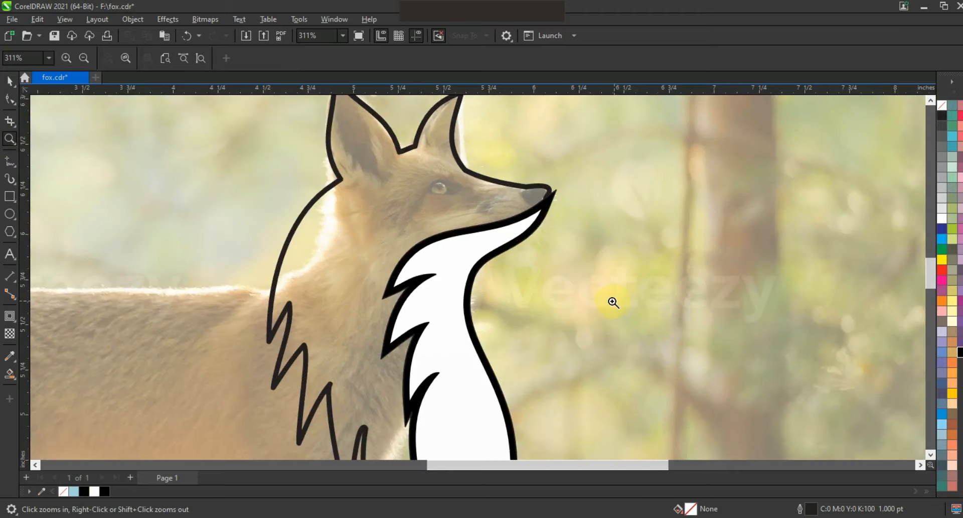
right_click(500, 256)
drag(309, 155, 627, 395)
click(336, 186)
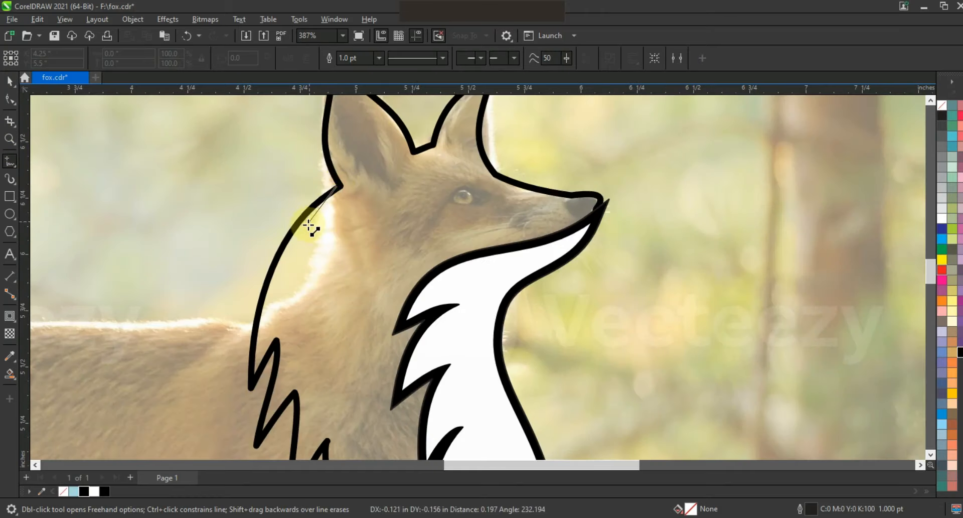
click(306, 229)
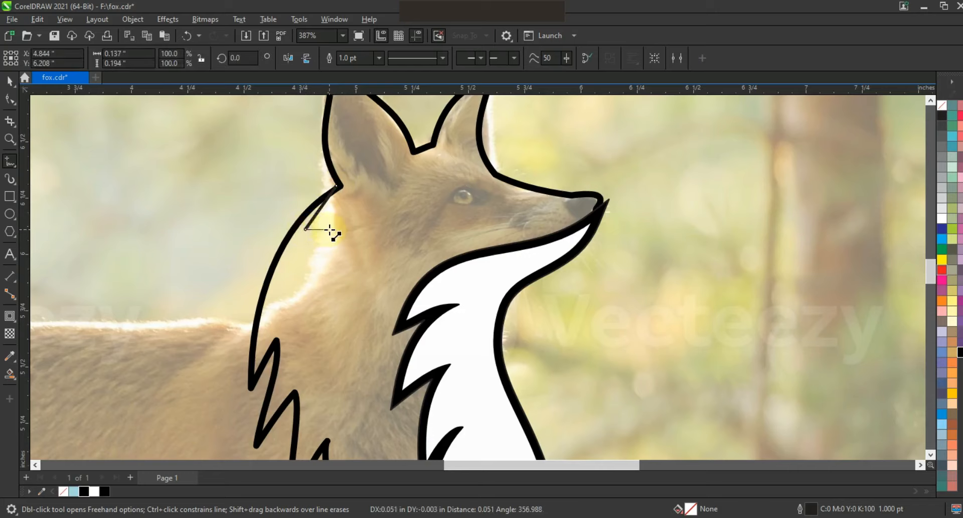
click(307, 240)
click(341, 236)
click(310, 260)
click(311, 289)
click(336, 285)
click(307, 323)
click(372, 307)
click(324, 355)
click(348, 347)
click(328, 379)
click(360, 366)
click(334, 402)
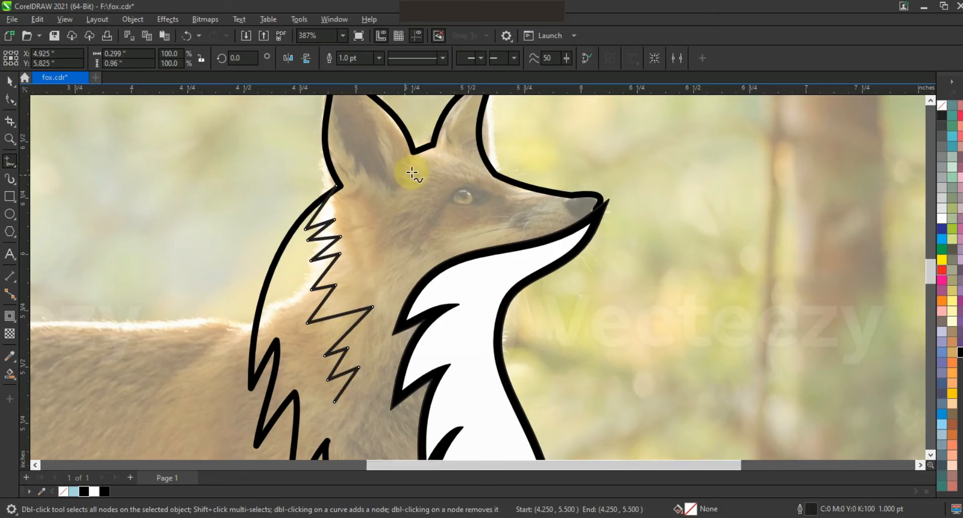
- Extend the neck zigzag with larger tufts down the chest and a long segment ending beside the outline's lowest point, about 2.49 inches tall overall
key(F3)
key(F3)
click(10, 140)
drag(333, 153, 551, 346)
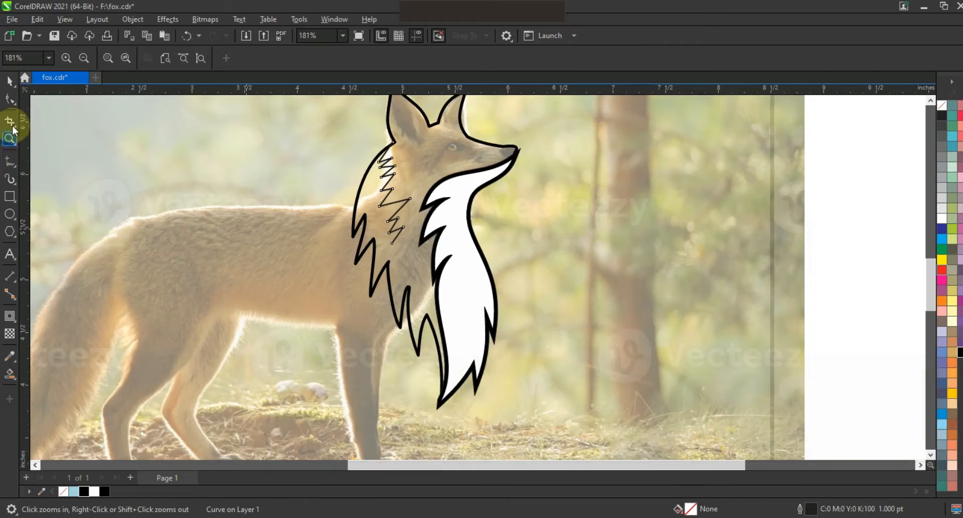
click(9, 161)
key(space)
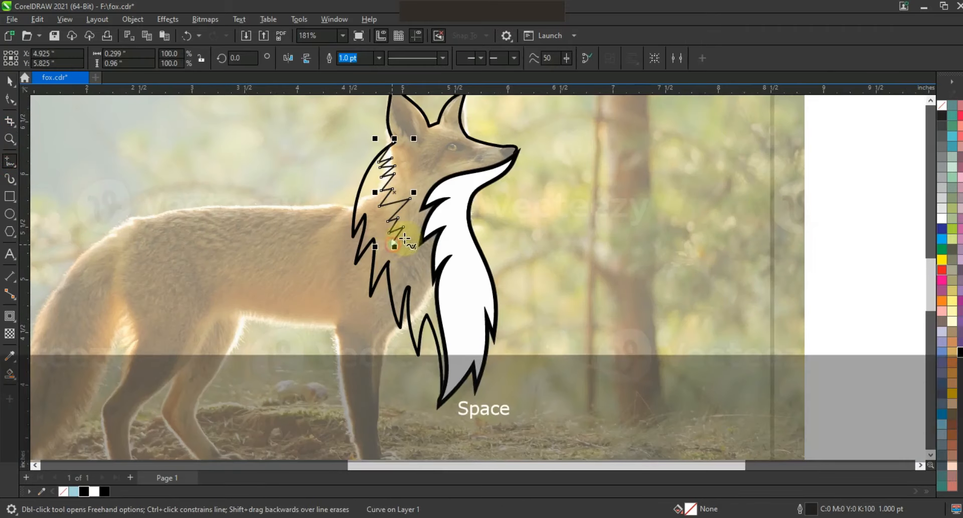
key(space)
click(394, 244)
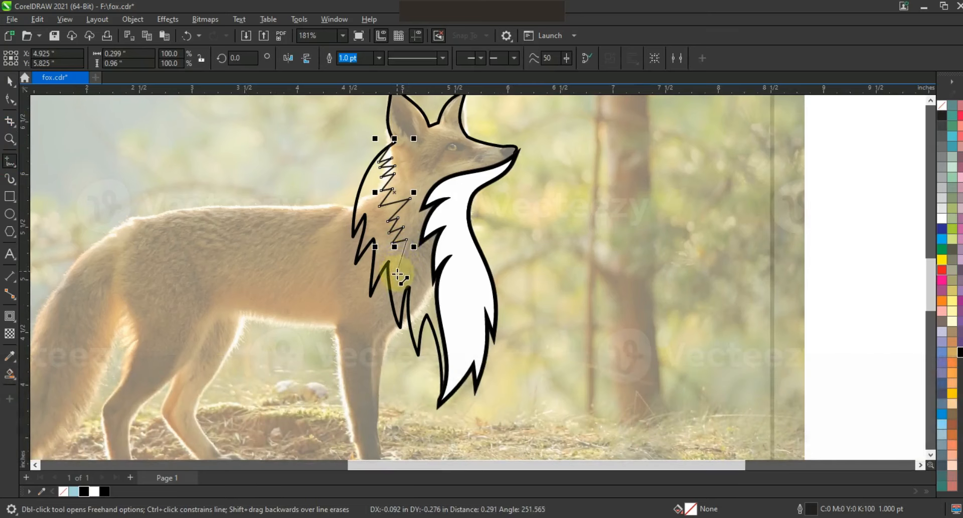
double_click(397, 276)
double_click(415, 257)
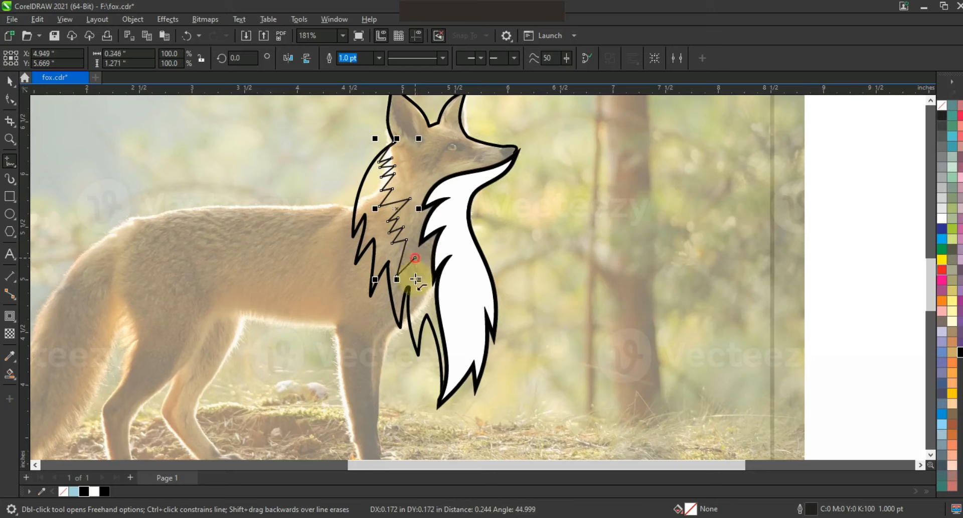
double_click(413, 305)
double_click(428, 283)
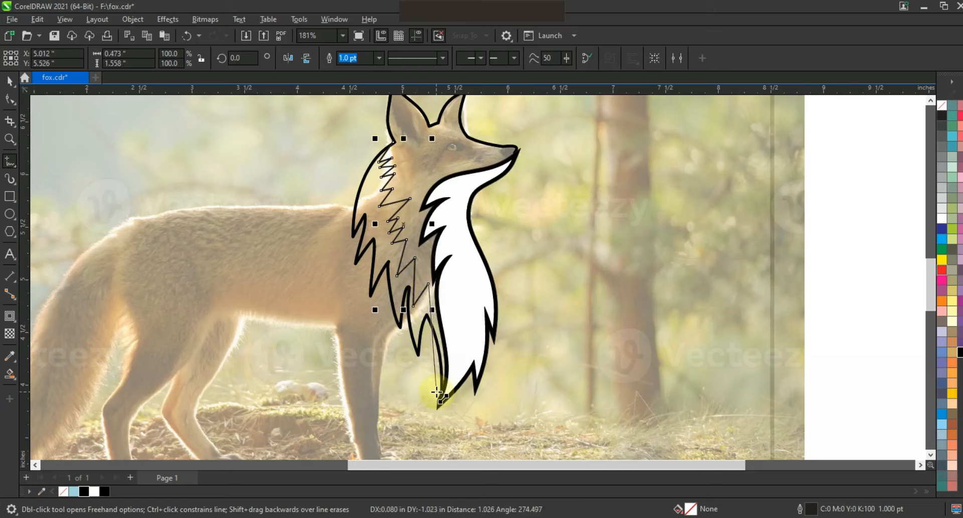
double_click(427, 401)
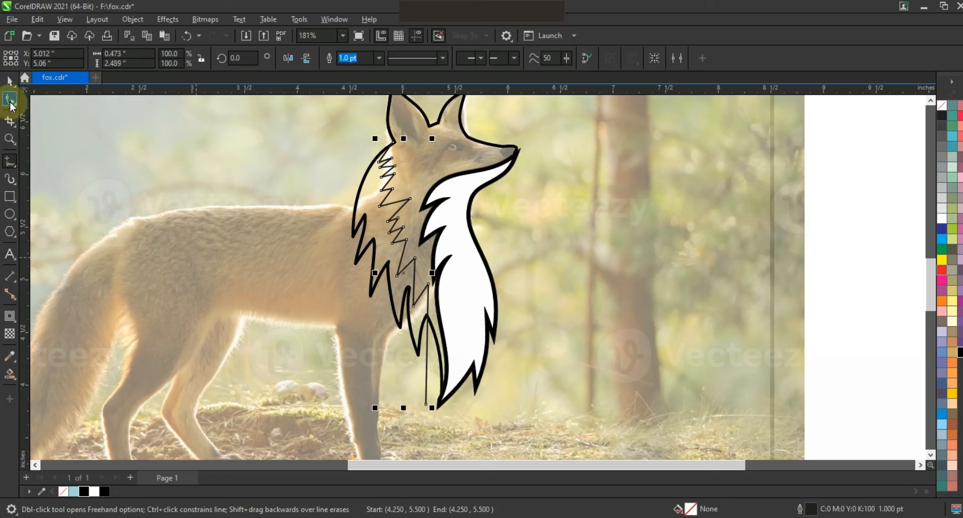
- Select all nodes of the neck zigzag line with the Shape tool and convert its segments to curves
click(9, 98)
drag(391, 145, 390, 145)
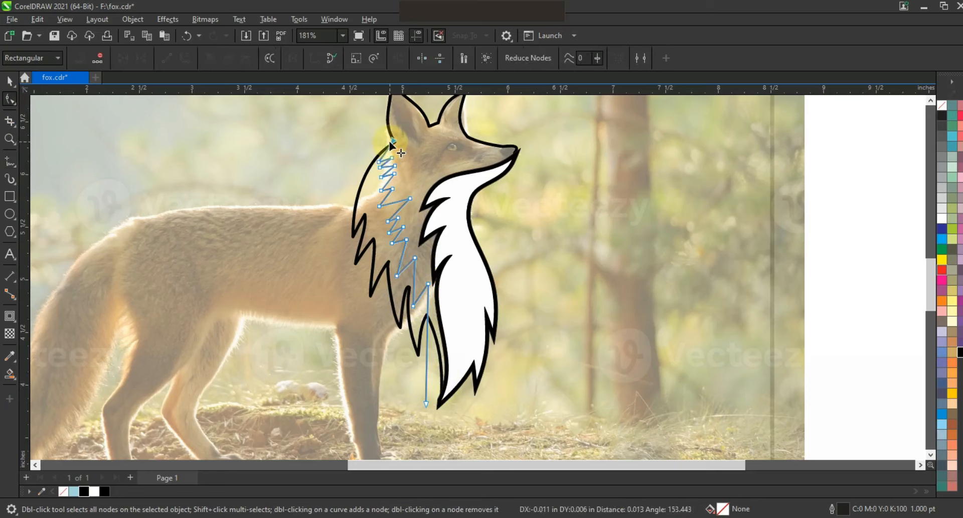
drag(317, 131, 573, 421)
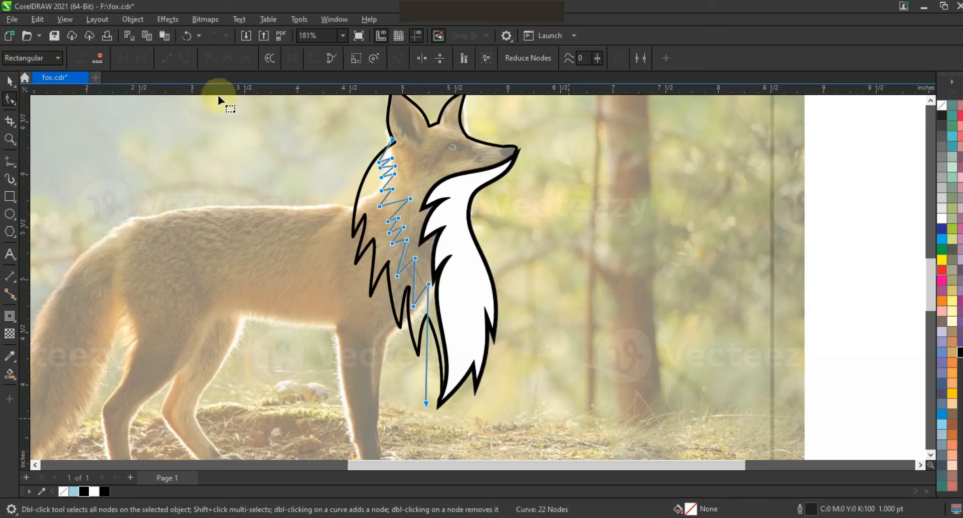
click(185, 59)
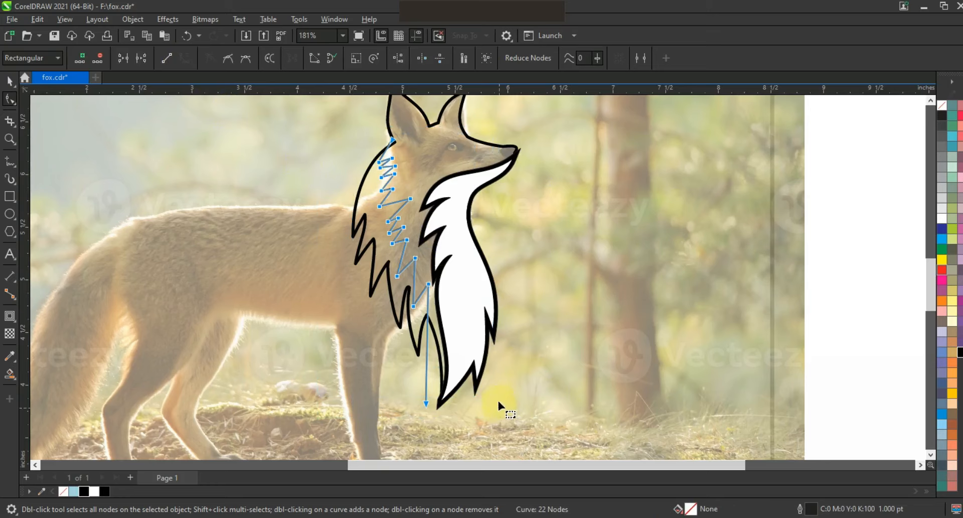
- Bend the neck zigzag's segments into curved fur tufts, bow its long lower segment, and adjust its upper end node at the ear base
click(9, 139)
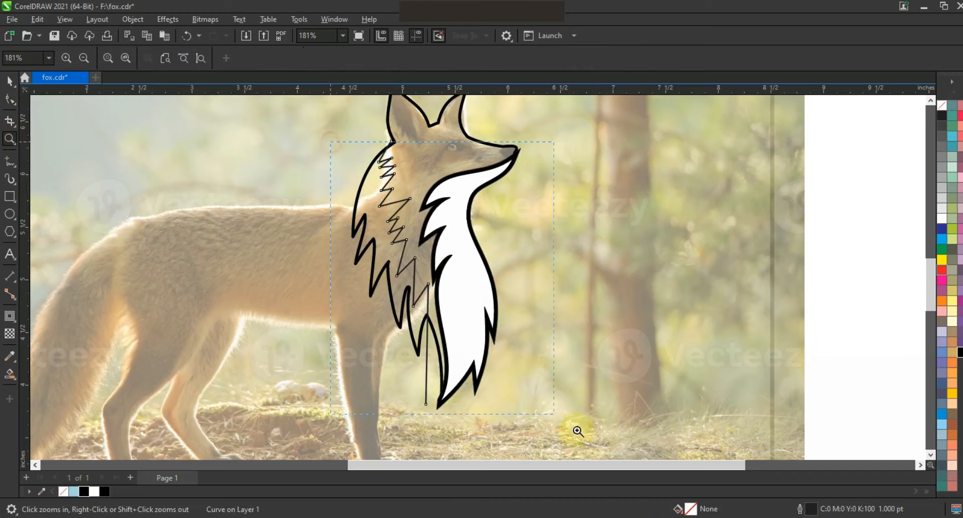
drag(577, 430, 573, 425)
click(9, 99)
key(F3)
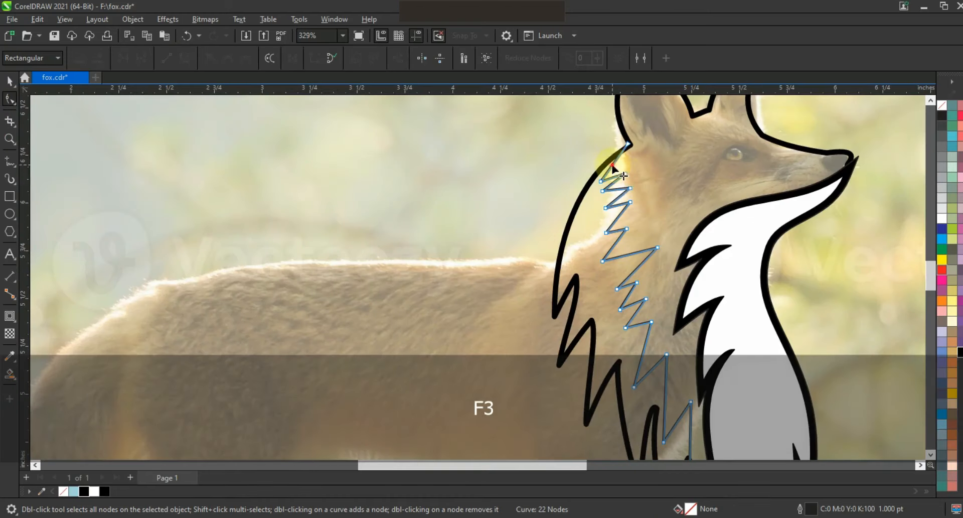
drag(612, 166, 616, 211)
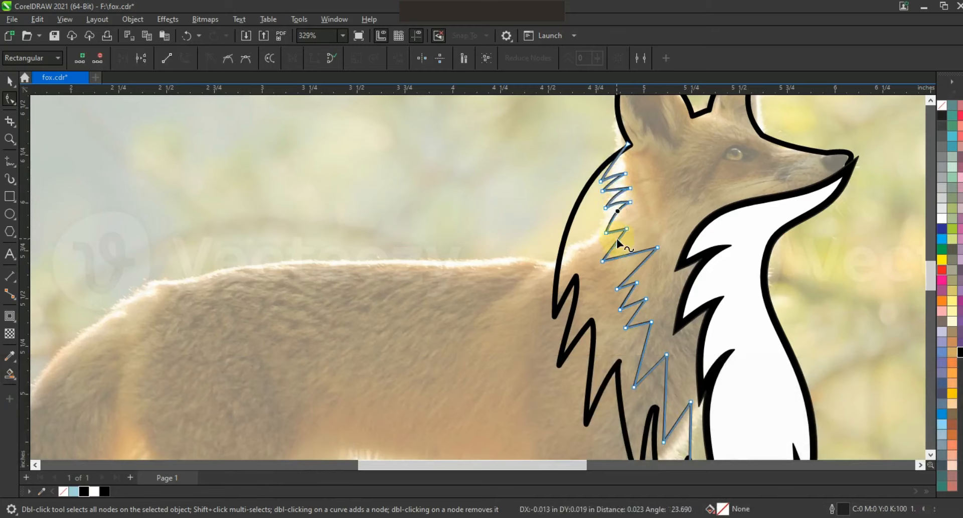
drag(625, 249, 642, 323)
drag(642, 322, 662, 380)
click(654, 363)
key(F3)
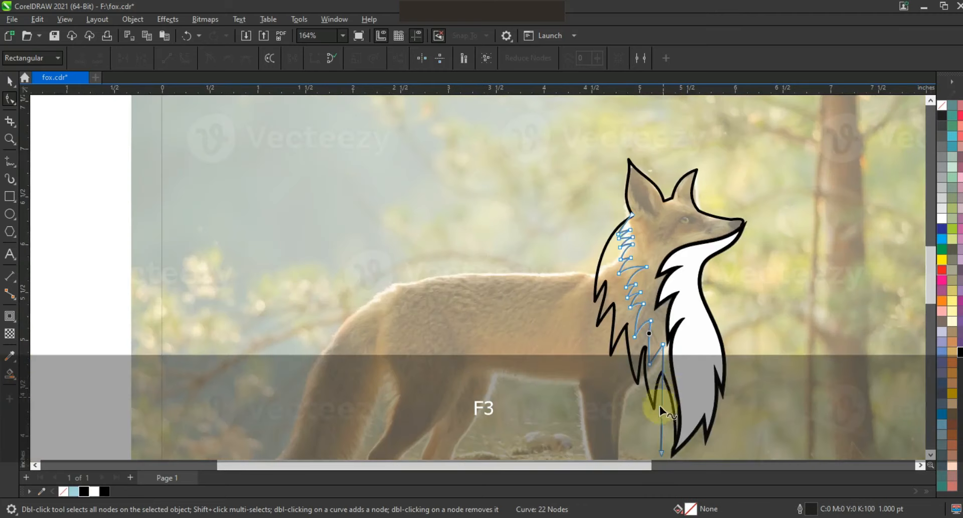
drag(662, 397, 667, 395)
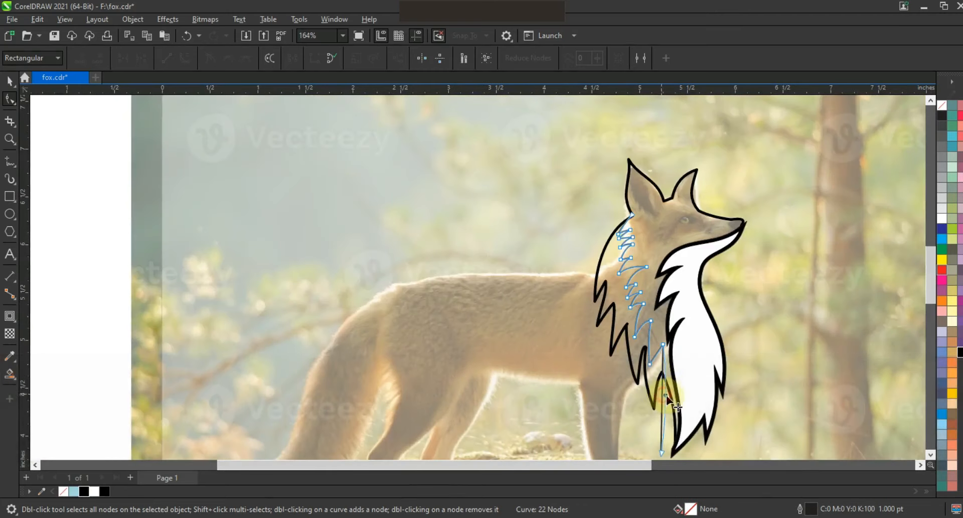
drag(631, 214, 628, 213)
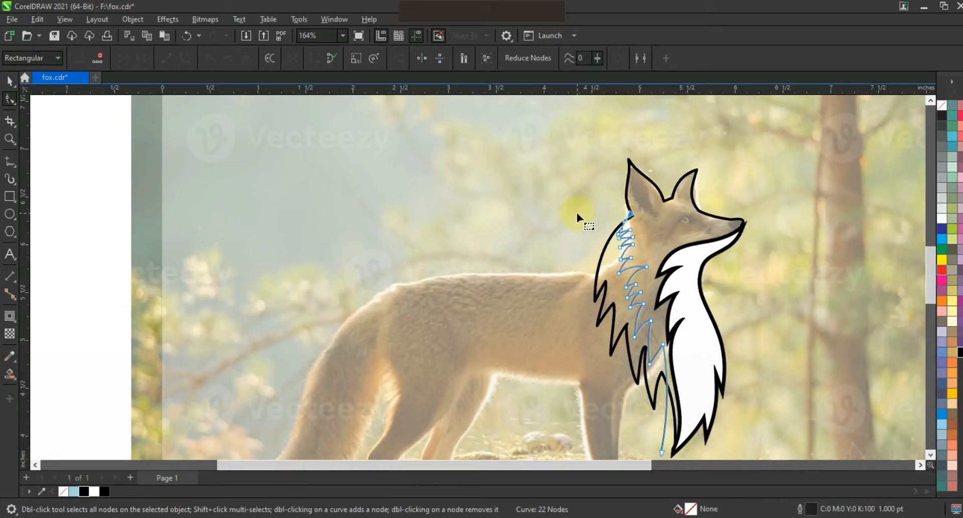
- Smart Fill the head area and the neck fur area behind the zigzag with light blue and a 0.5 pt black outline
click(9, 374)
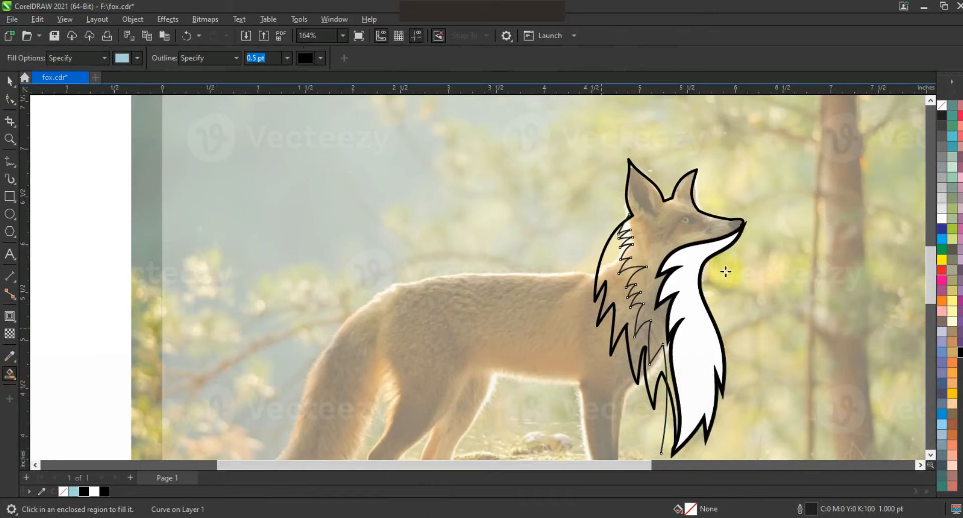
click(691, 234)
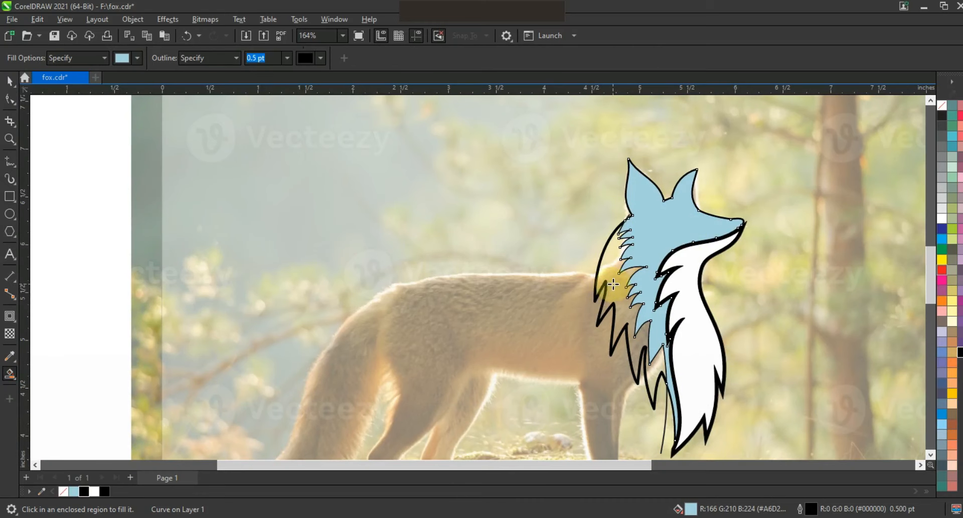
click(612, 284)
click(10, 80)
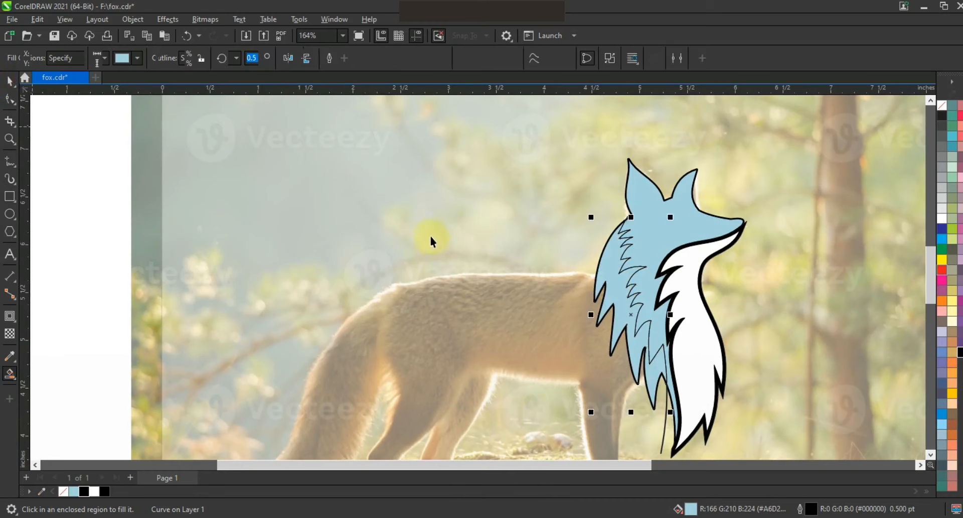
scroll(430, 236, down, 1)
key(Escape)
key(Escape)
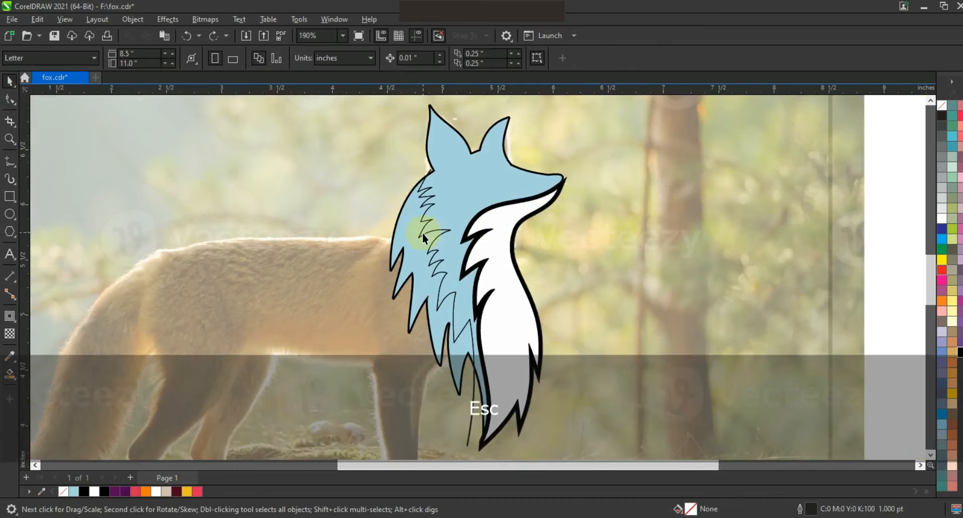
- Recolor the rear neck fur shape dark purple (#4B0251) and the head shape orange (#FA7C0D)
click(411, 236)
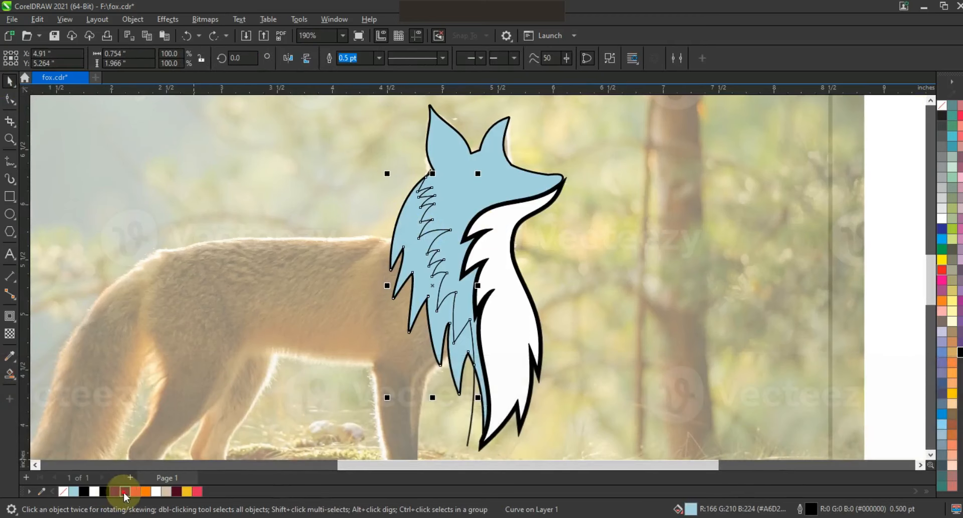
click(125, 491)
click(463, 219)
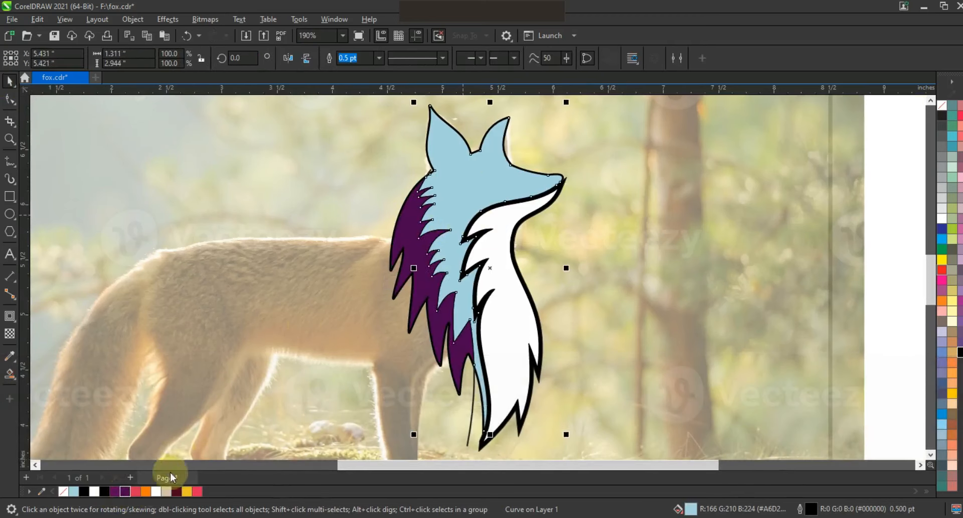
click(147, 491)
- Delete the leftover 1 pt neck zigzag line that divides the orange and purple areas
click(495, 259)
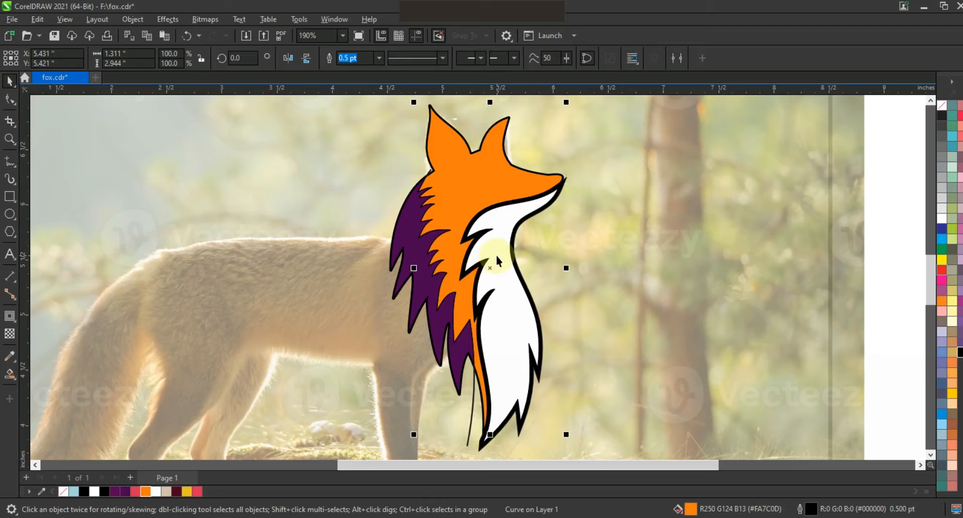
click(497, 257)
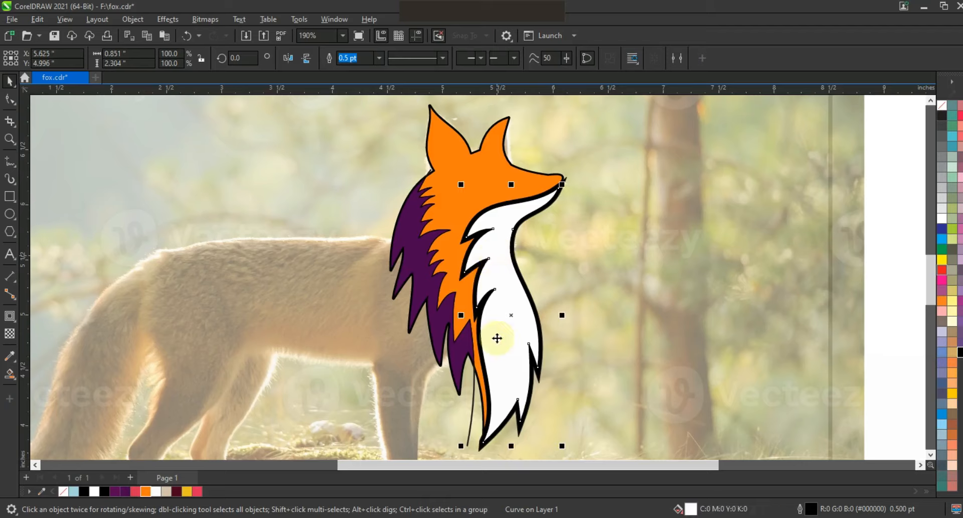
click(472, 403)
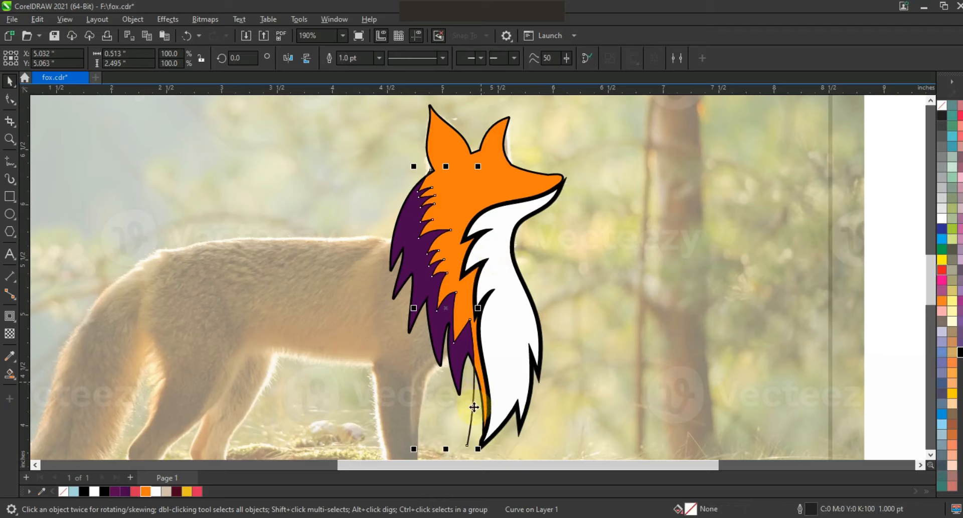
key(Delete)
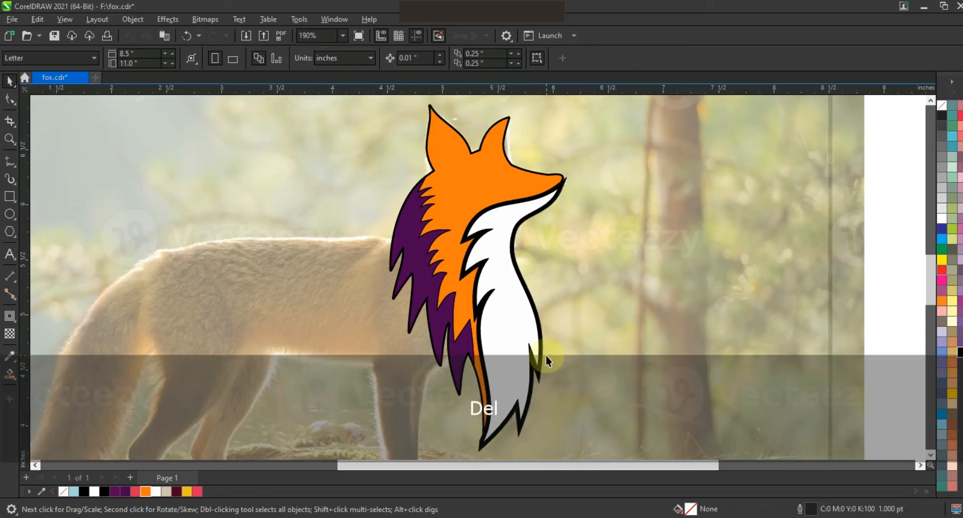
- Remove the black fill from the chest contour shape and Smart Fill the narrow band between the orange head and white chest
click(538, 365)
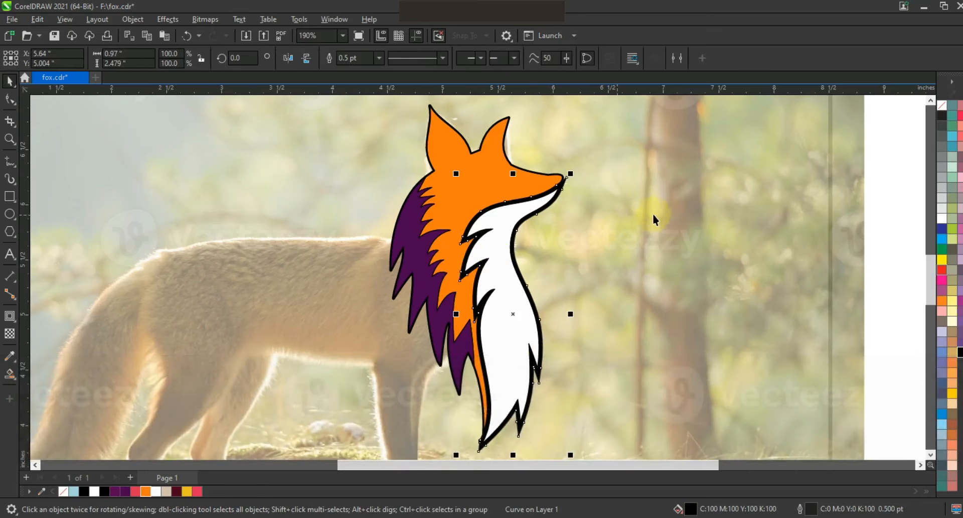
click(941, 105)
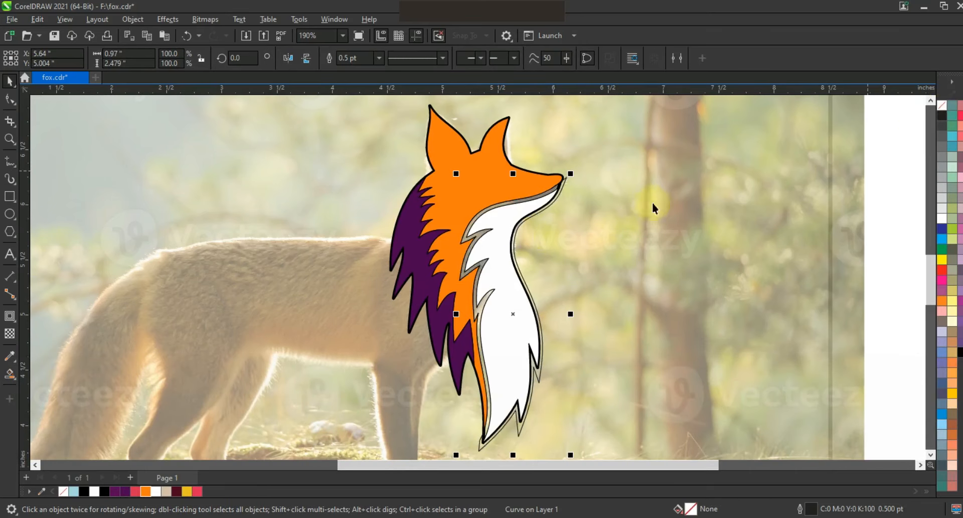
click(9, 373)
click(523, 200)
- Delete the unfilled chest contour shape and color the band along the white chest dark purple (#4B0251)
click(9, 81)
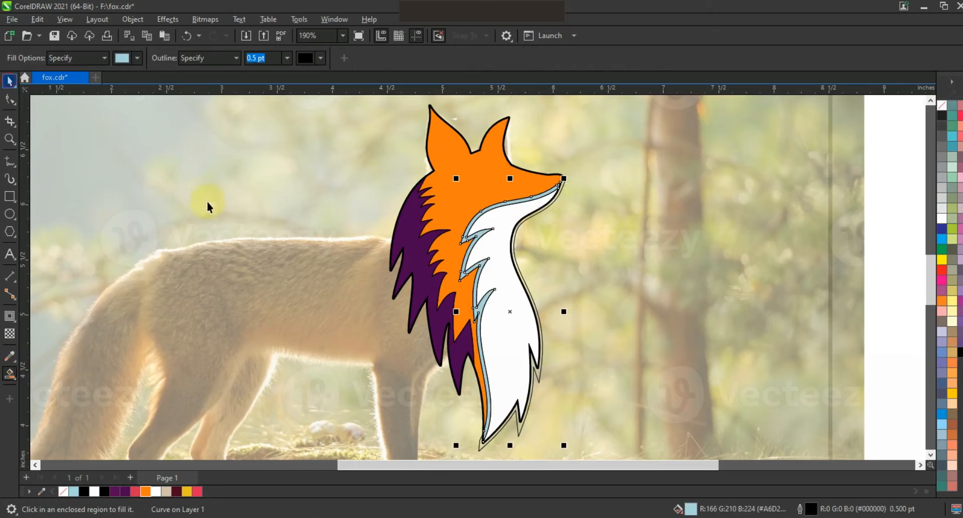
key(Delete)
click(556, 188)
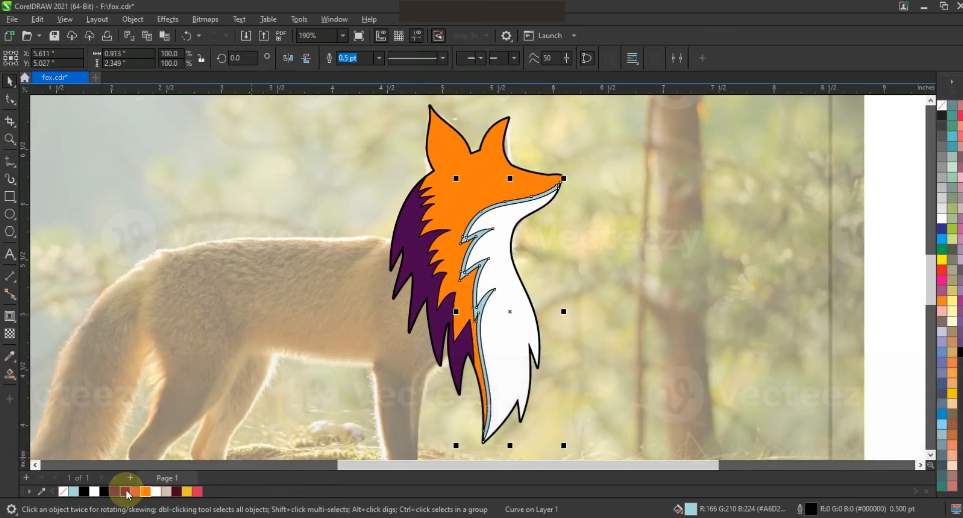
click(125, 491)
- Give the fox's outer silhouette a thicker black outline, keeping it in its original position
key(F3)
key(Escape)
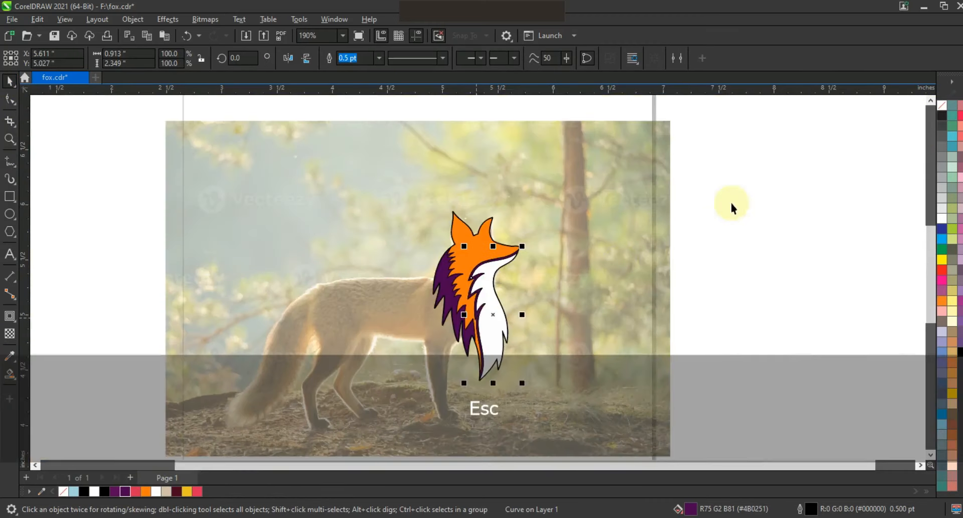
drag(760, 155, 387, 393)
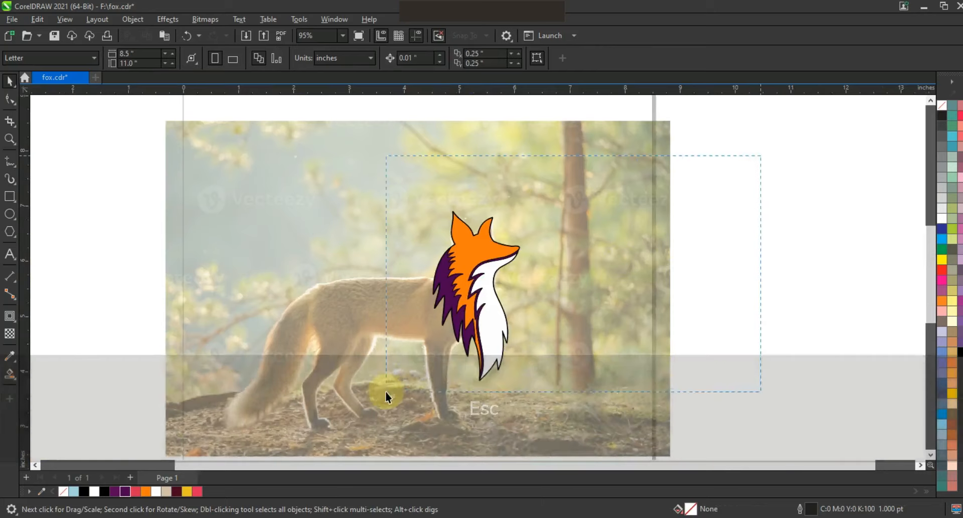
key(shift+F2)
key(Escape)
click(566, 174)
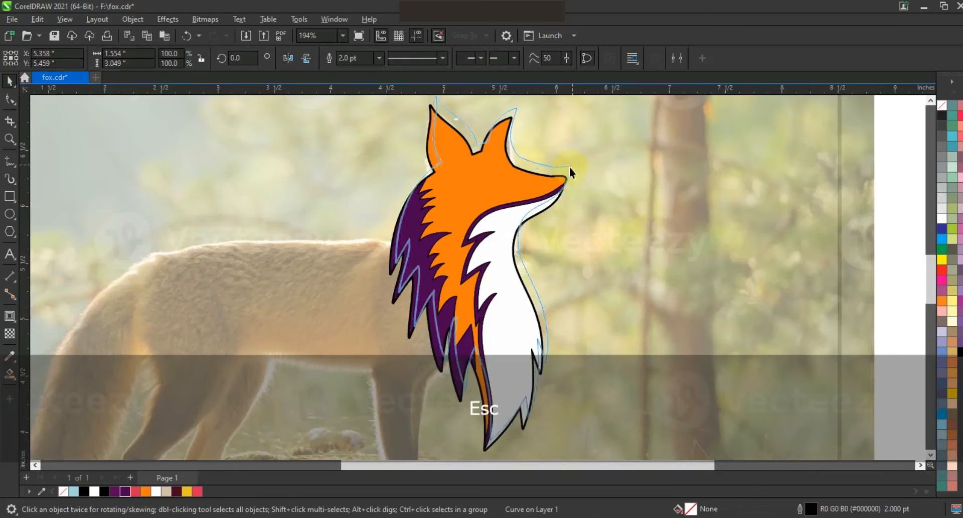
key(ctrl+z)
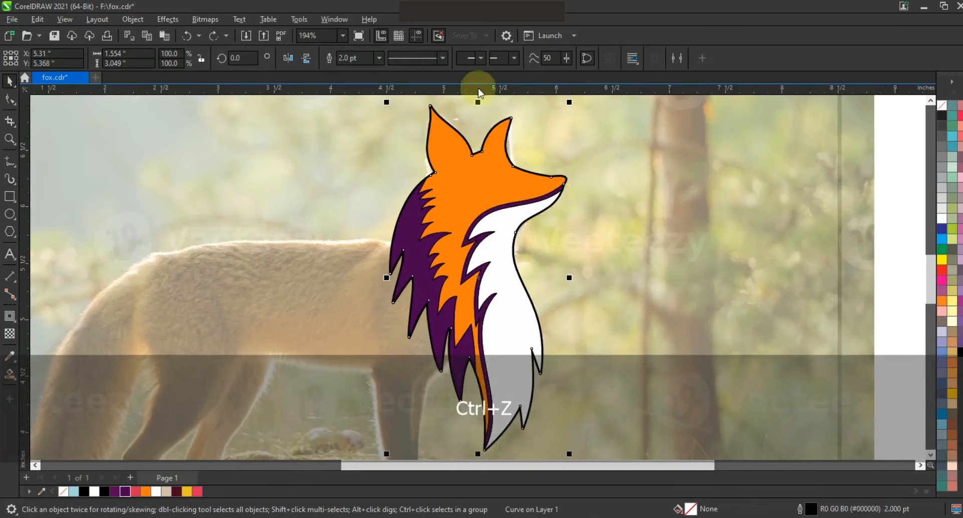
click(378, 59)
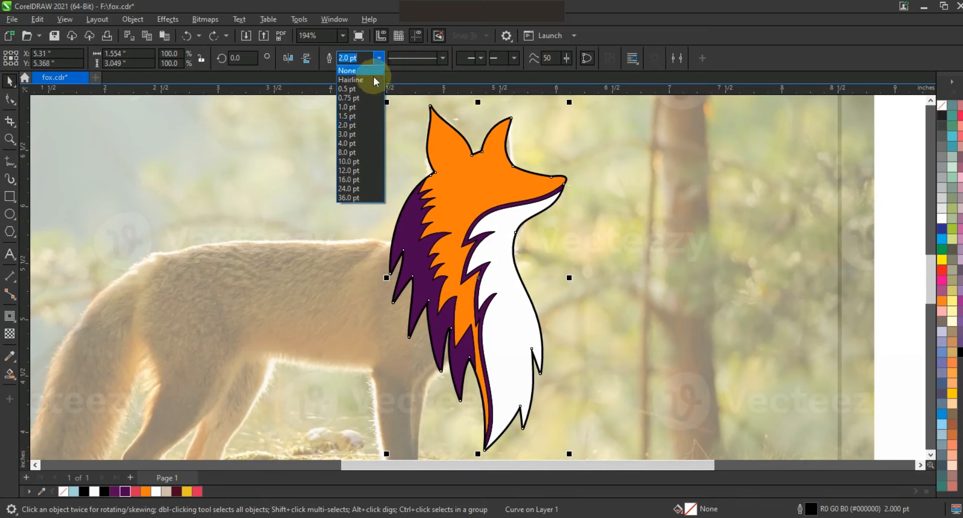
click(360, 138)
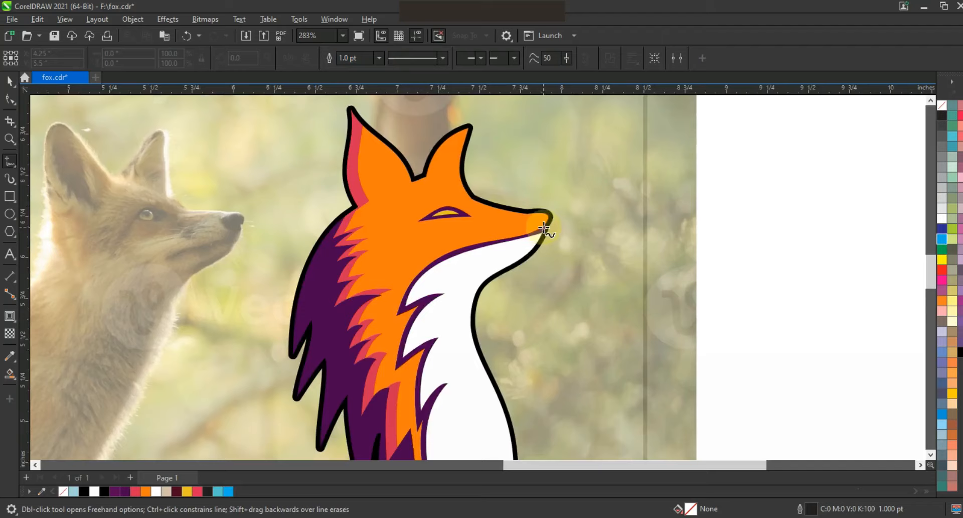
- Draw a 1 pt zigzag of straight segments from the nose tip down the white throat to the front chest edge, about 0.65 by 1.2 inches
click(546, 205)
click(540, 229)
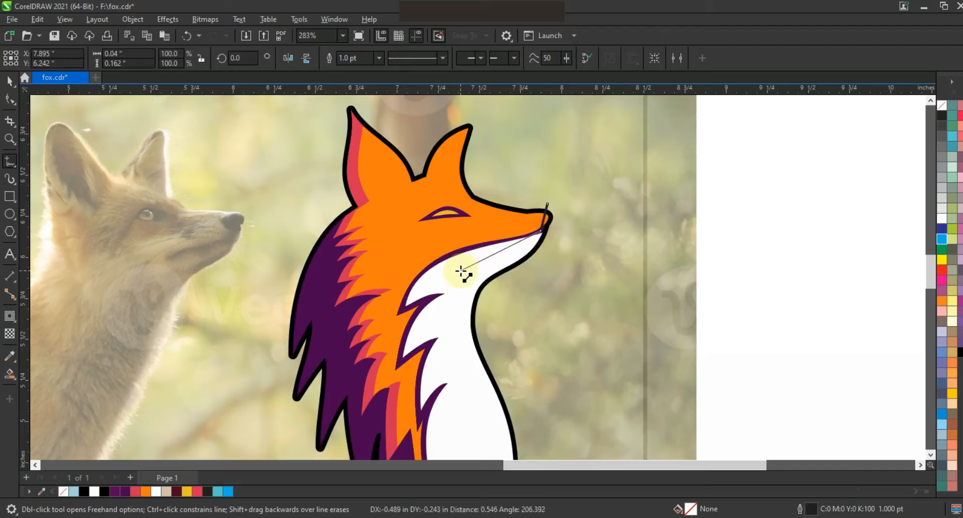
click(452, 275)
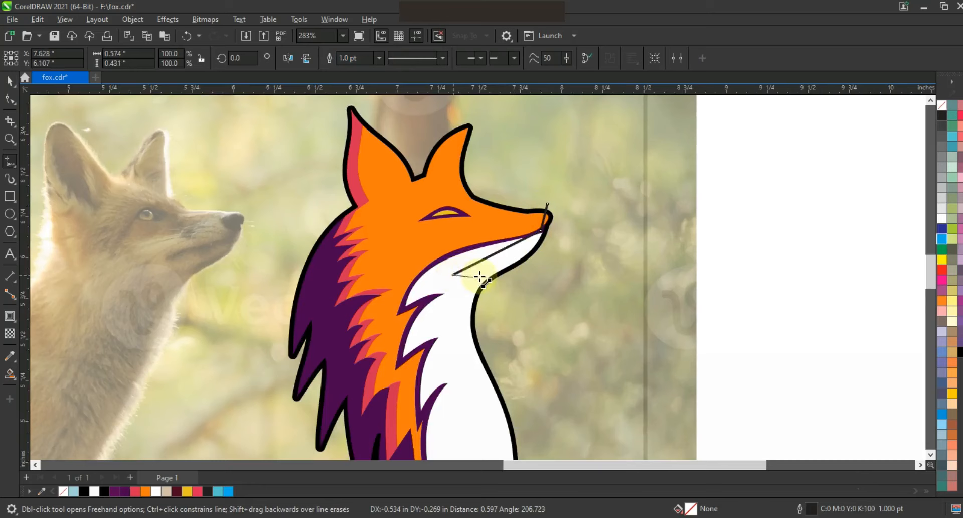
click(480, 275)
click(440, 314)
click(454, 307)
click(453, 343)
double_click(506, 401)
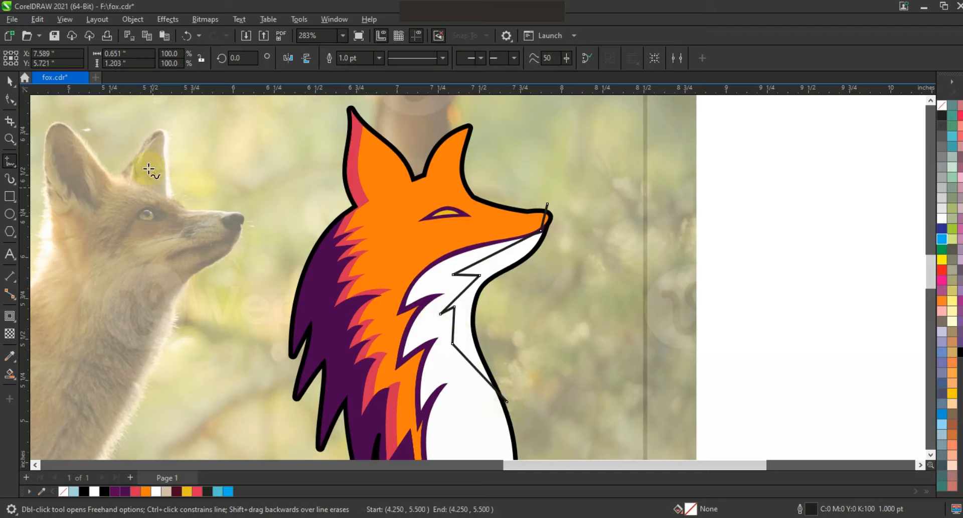
- Convert the throat zigzag to curves, bend its segments along the jaw and chest into fur strokes, and remove the extra node above its lower end
click(10, 99)
drag(522, 326, 581, 411)
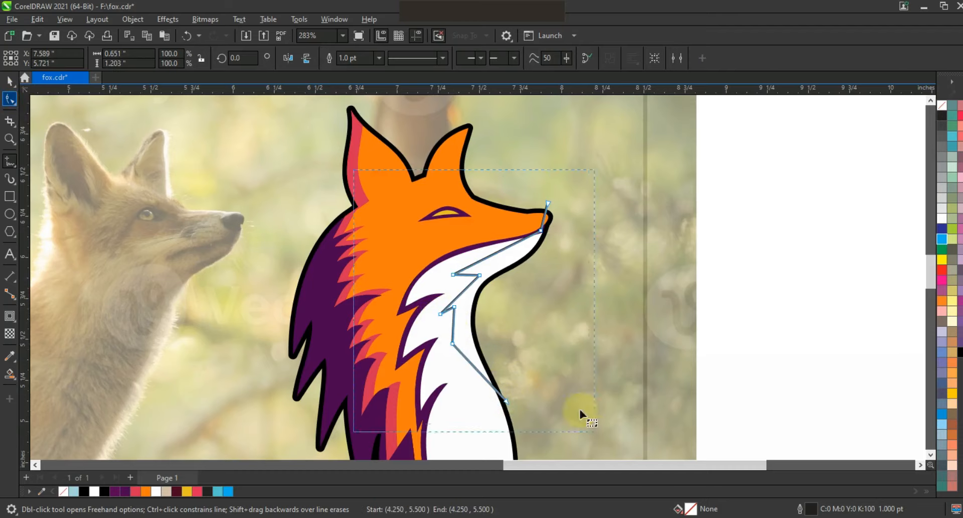
click(184, 58)
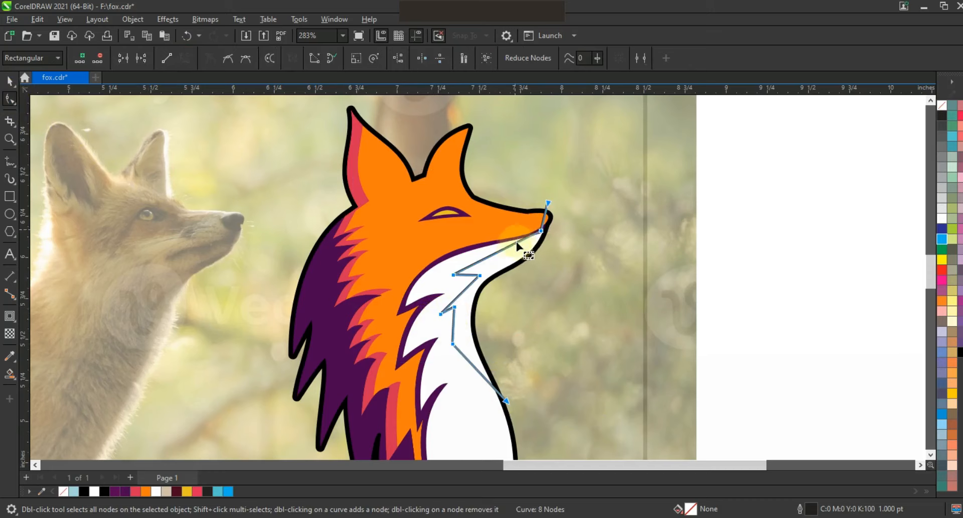
drag(515, 243, 541, 230)
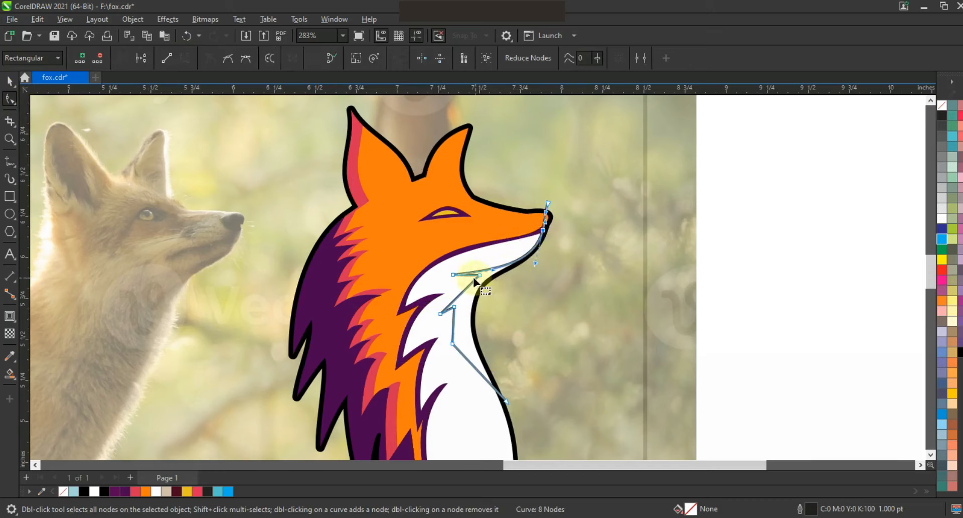
drag(465, 289, 464, 360)
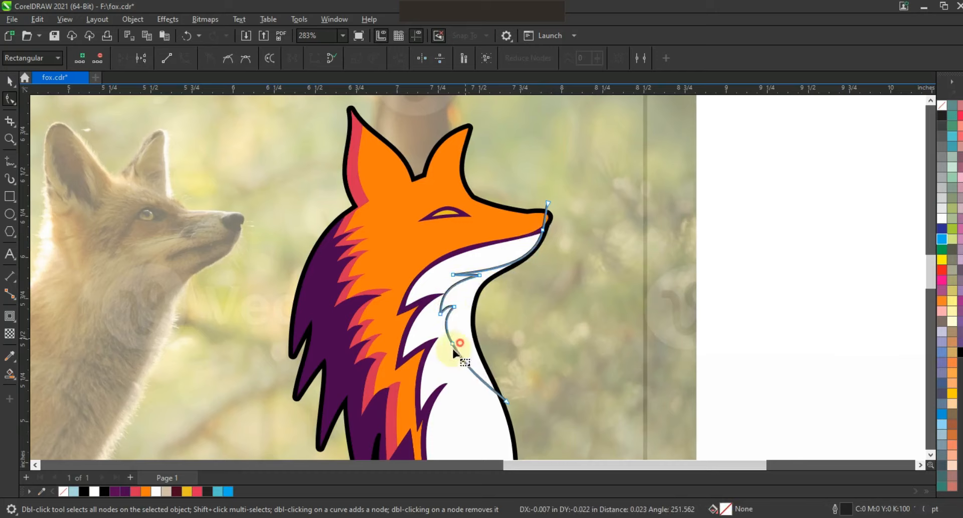
key(Delete)
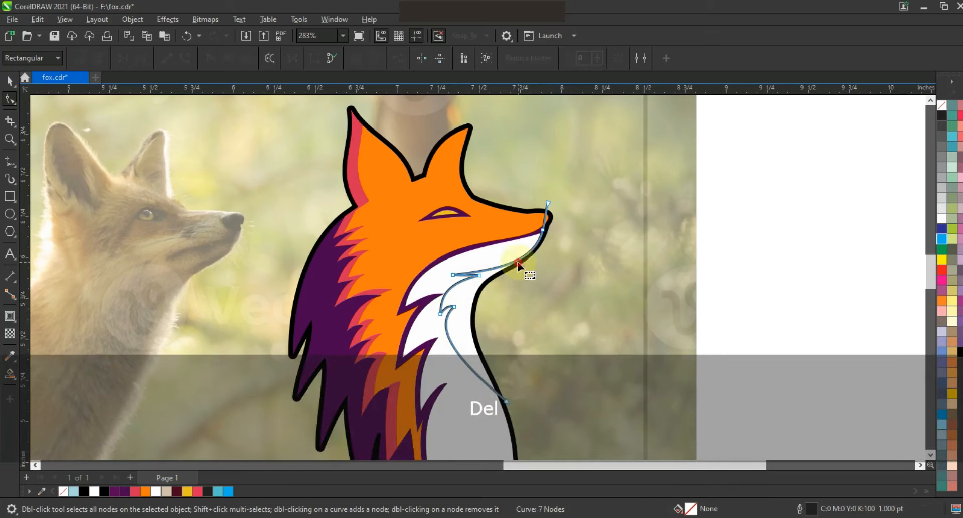
- Smart Fill the area between the throat curve and the front outline, color it dark purple, and delete the leftover guide curve
click(10, 374)
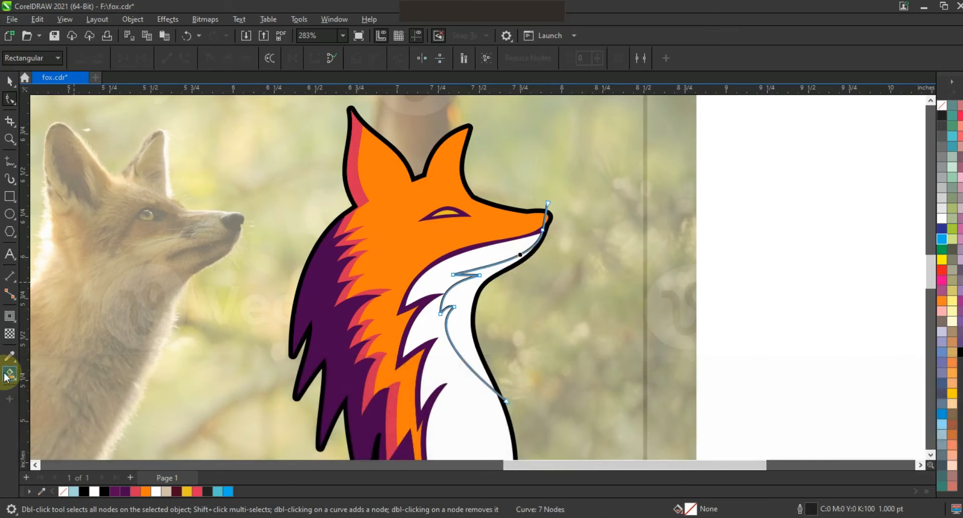
click(453, 327)
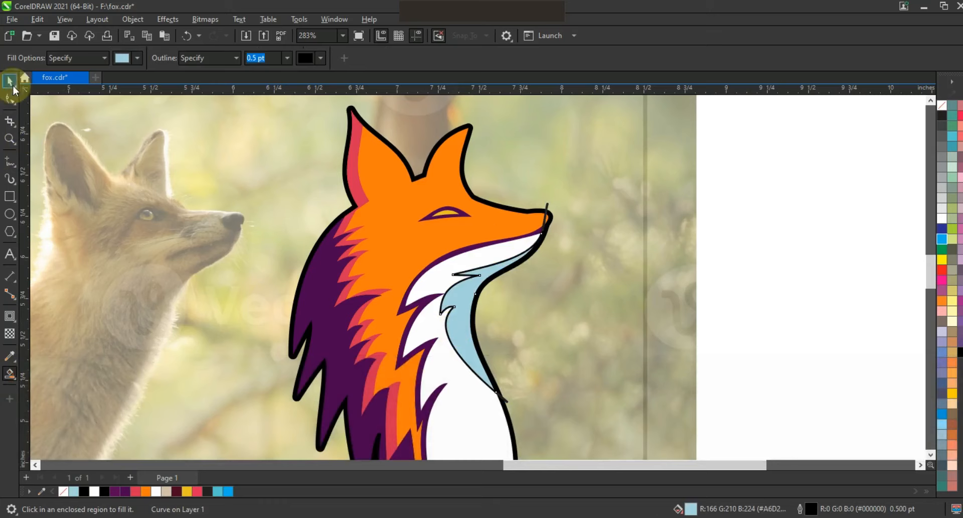
key(space)
click(115, 491)
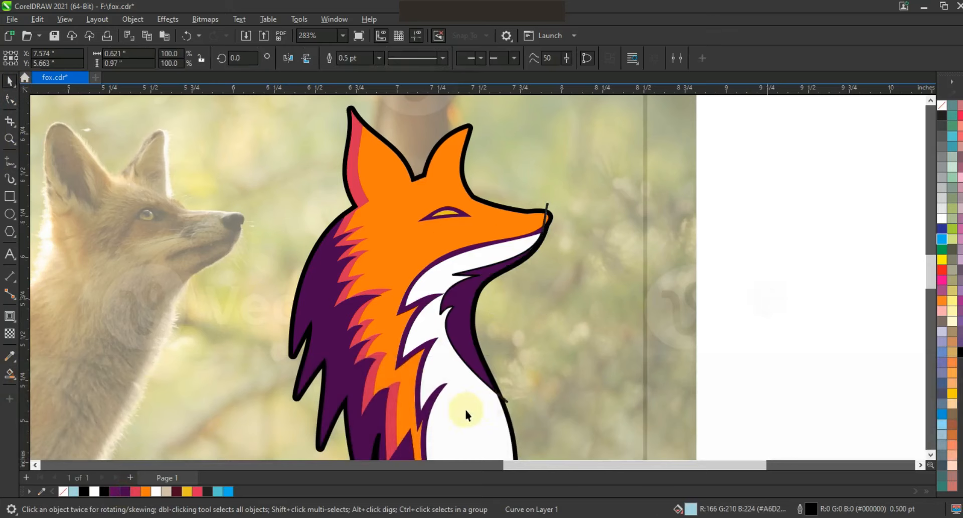
click(510, 403)
key(Delete)
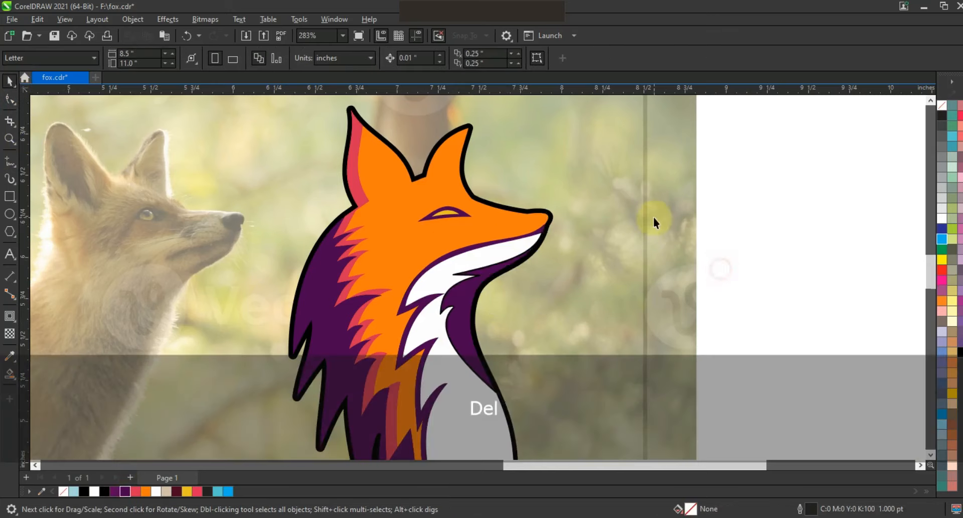
- Draw a 1 pt closed freehand loop over the nose of the photo's fox, about 0.17 by 0.07 inches
key(F3)
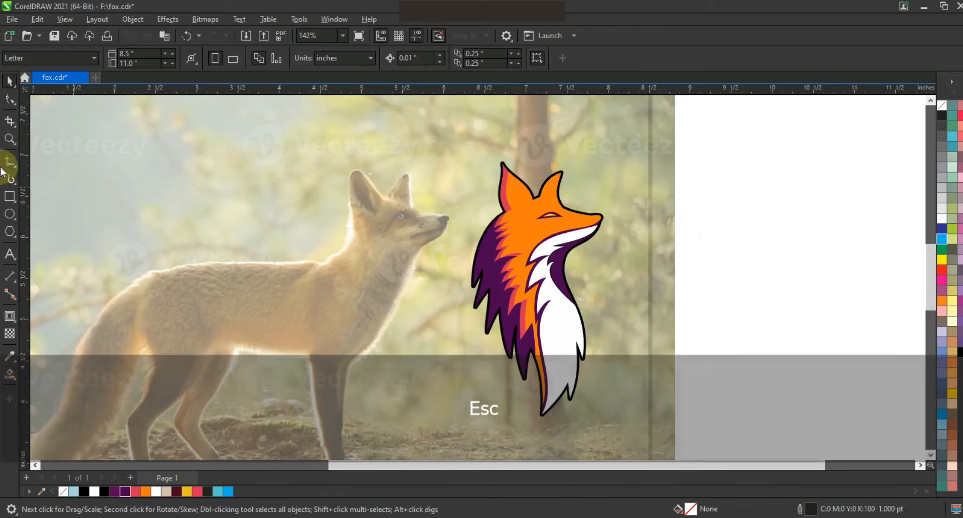
click(9, 139)
drag(422, 147, 683, 292)
mouse_move(126, 245)
mouse_down()
mouse_move(164, 277)
mouse_move(321, 326)
mouse_up()
click(10, 161)
mouse_move(410, 187)
mouse_down()
mouse_move(344, 209)
mouse_move(383, 236)
mouse_move(484, 220)
mouse_up()
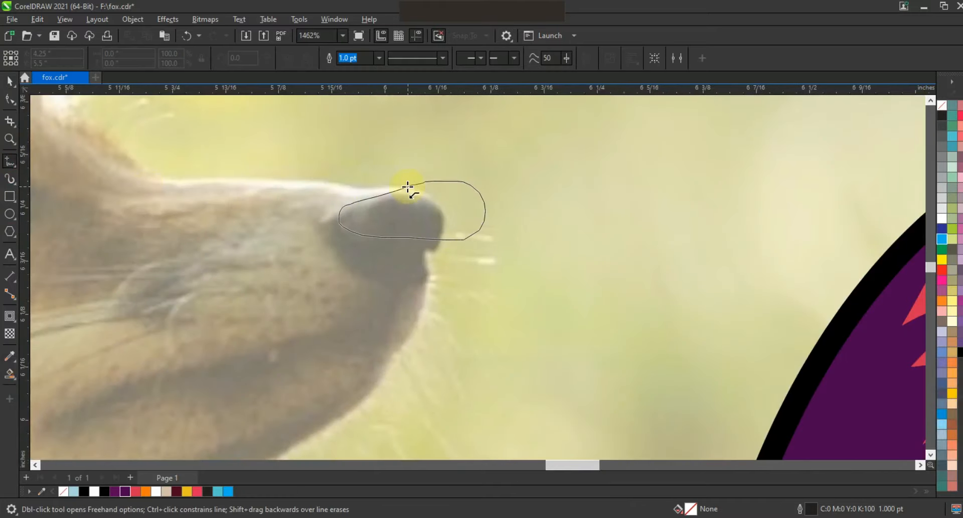
drag(408, 187, 407, 187)
- Move the small loop onto the nose tip of the drawn fox so that it overlaps the outline
key(F3)
key(space)
drag(554, 221, 559, 227)
key(F2)
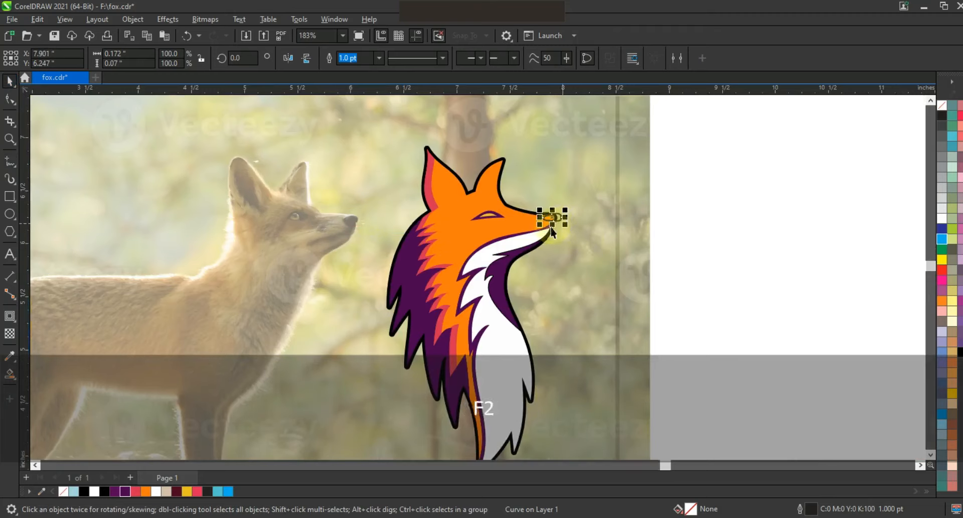
key(F3)
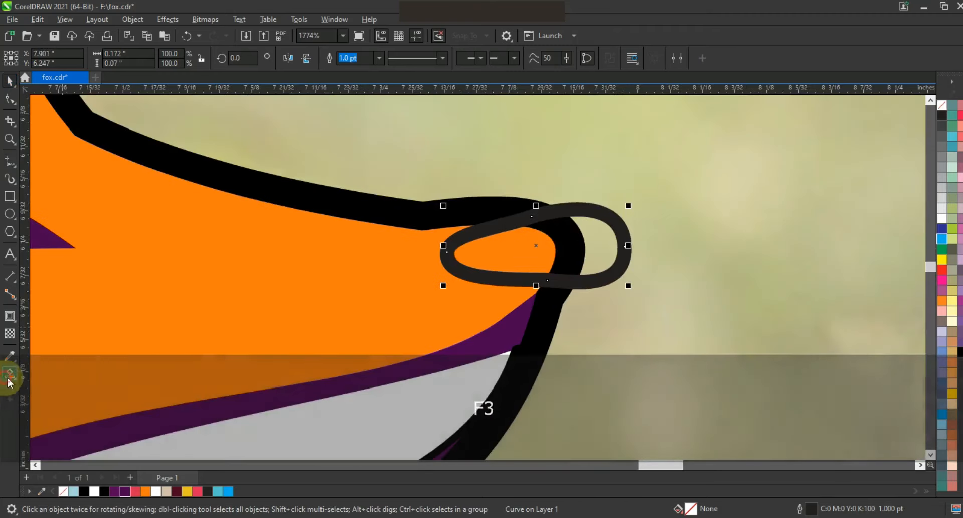
- Smart Fill the part of the snout tip enclosed by the loop and delete the loop
click(9, 373)
click(490, 254)
key(space)
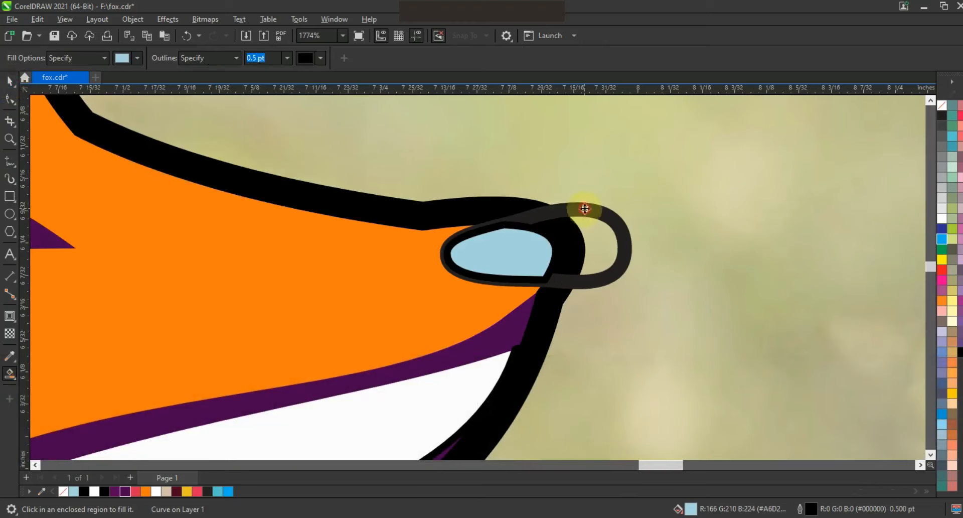
click(584, 212)
key(Delete)
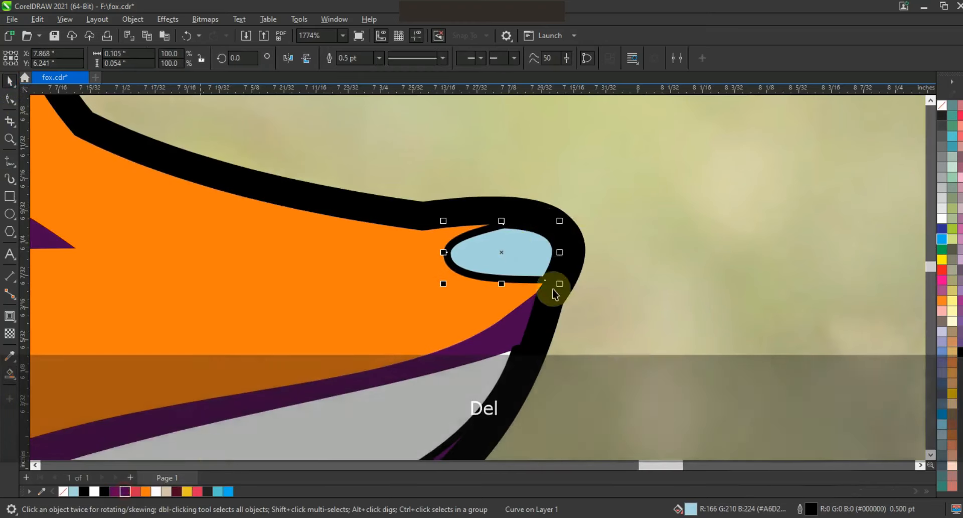
- Color the nose patch dark purple (#4B0251) without an outline and enlarge it to about 110%
key(F3)
right_click(942, 106)
click(896, 116)
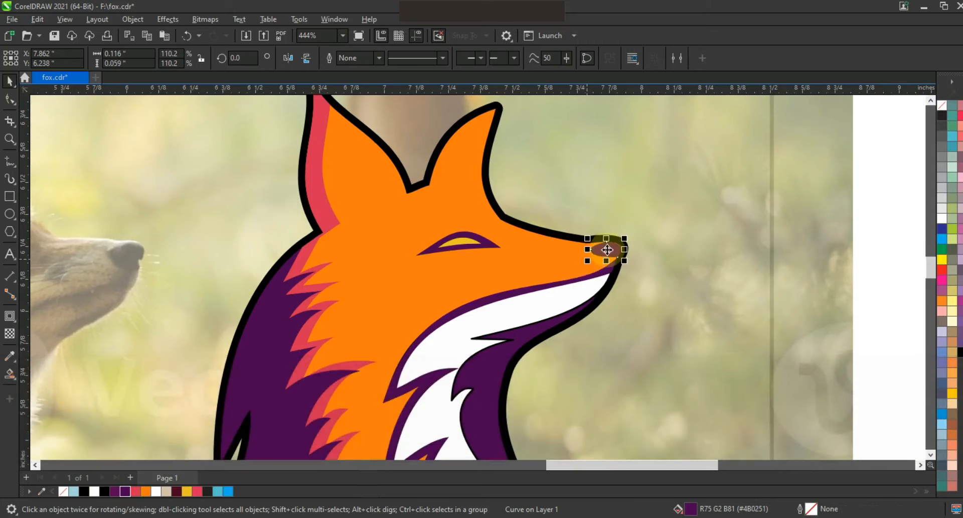
drag(623, 261, 629, 264)
- Rotate the large finished fox on the gray background slightly clockwise and deselect it
key(F3)
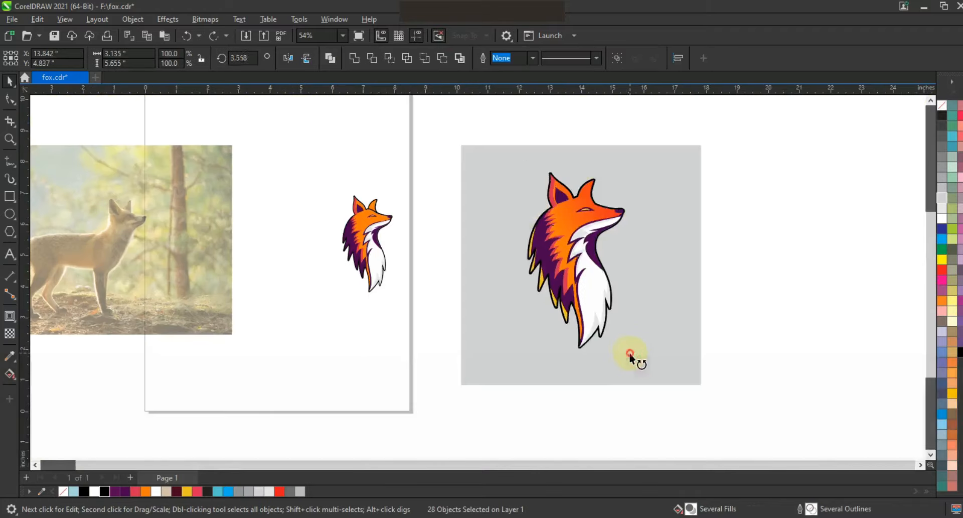
drag(630, 354, 647, 343)
click(287, 162)
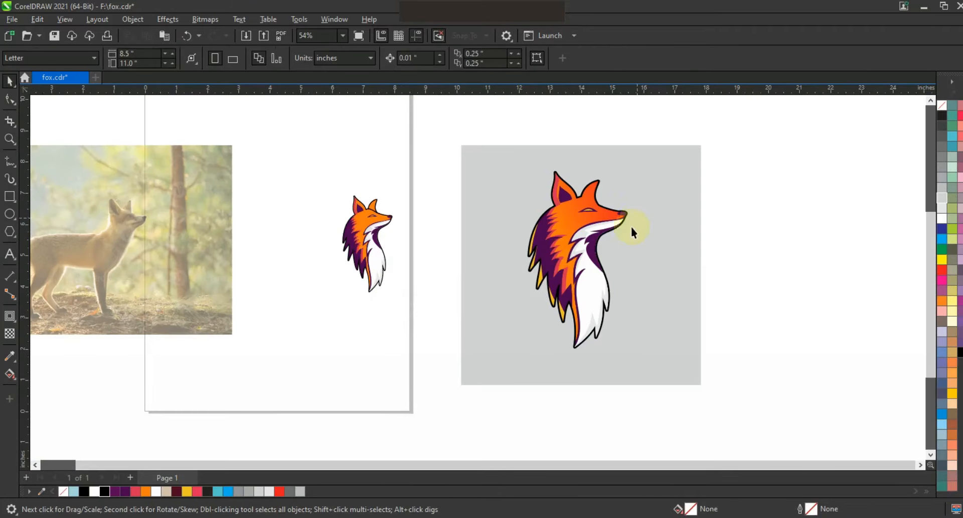
key(Escape)
- Preview the photo, the small fox and the large fox on gray together in full screen
scroll(636, 218, down, 2)
click(9, 139)
drag(326, 163, 723, 317)
key(F9)
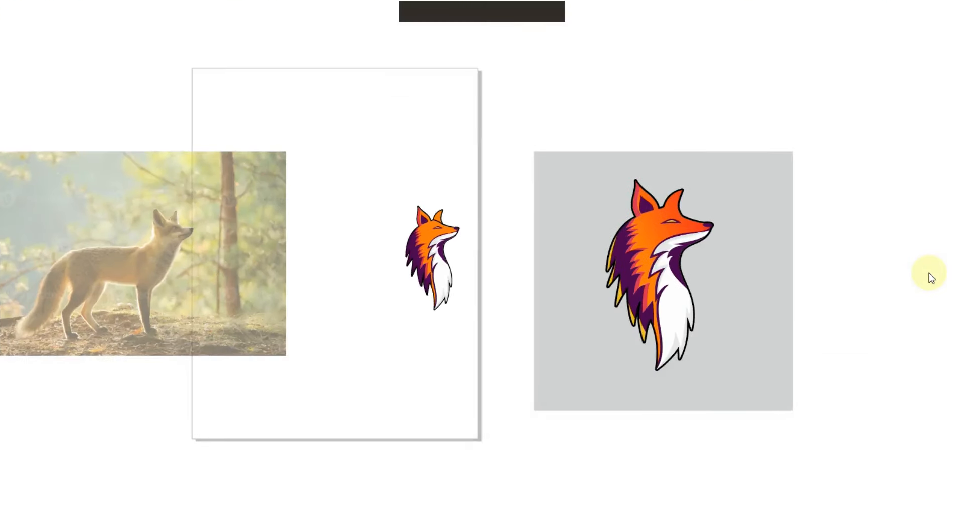